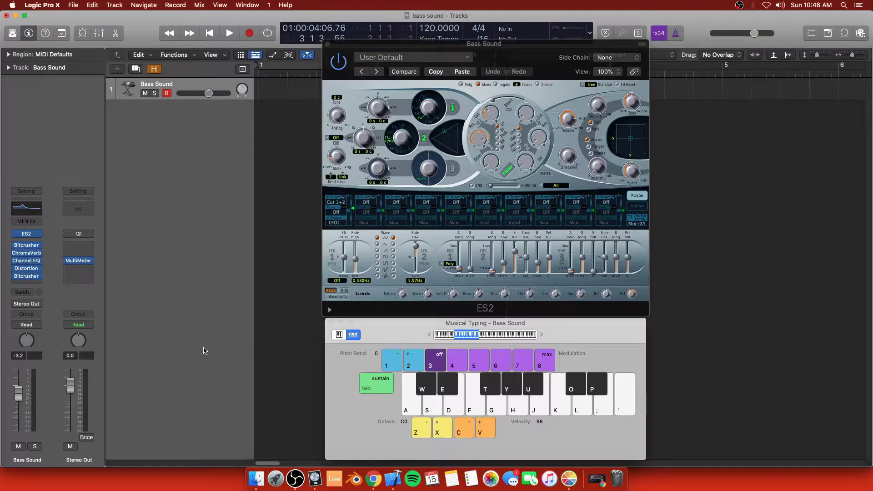
# Step: Audition the ES2 bass patch by playing low C, the octave C, C sharp and higher notes
pyautogui.press('a')
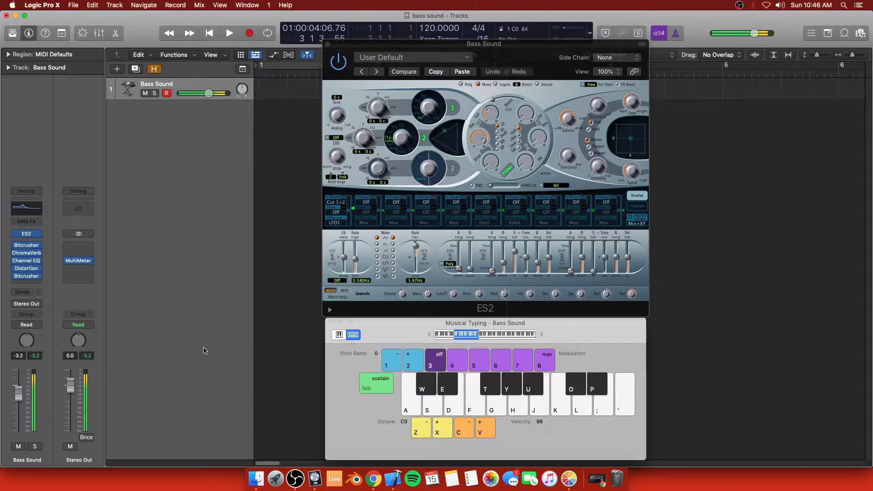
pyautogui.press('k')
pyautogui.press('w')
pyautogui.press('a')
pyautogui.press('a')
pyautogui.press('w')
pyautogui.press('w')
pyautogui.press('w')
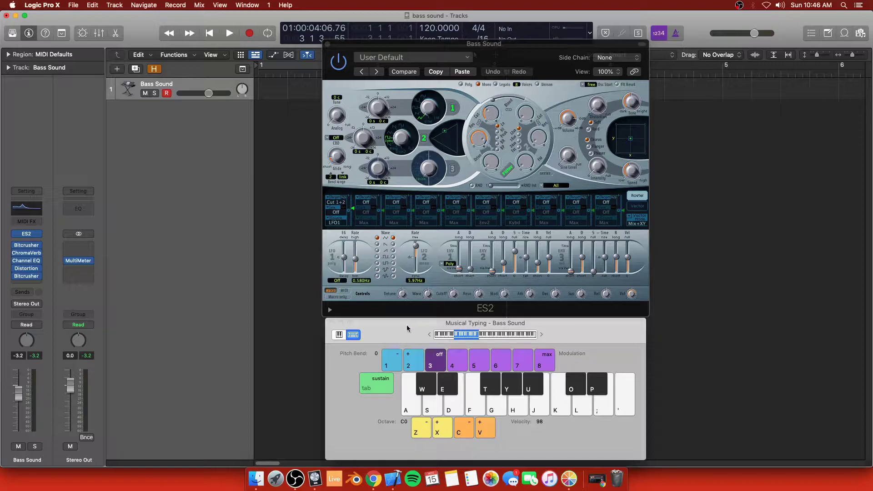
pyautogui.moveTo(15, 272)
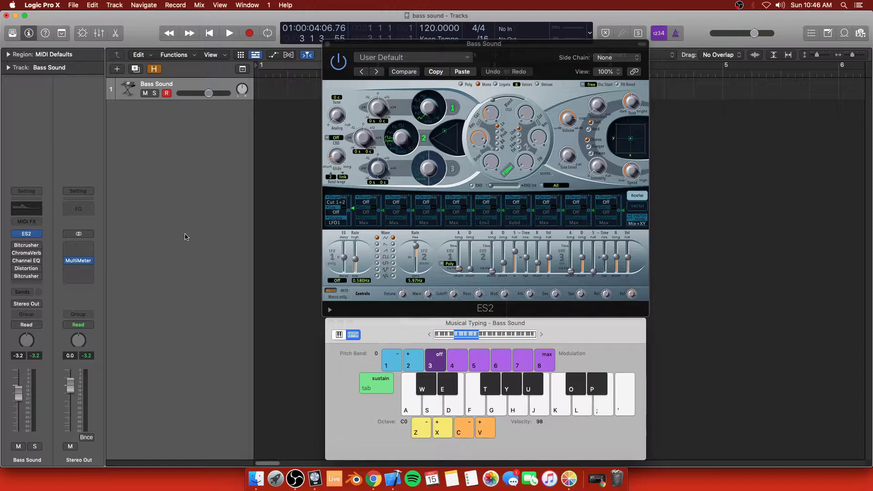
pyautogui.press('a')
pyautogui.press('a')
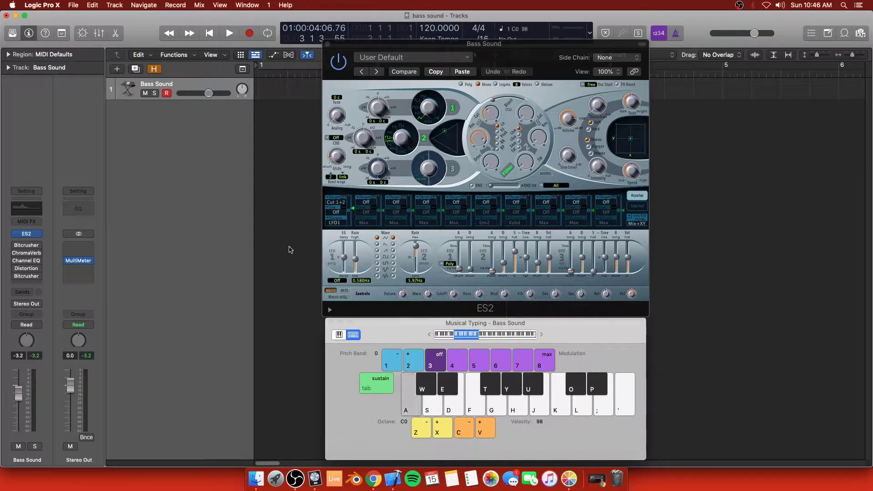
pyautogui.press('a')
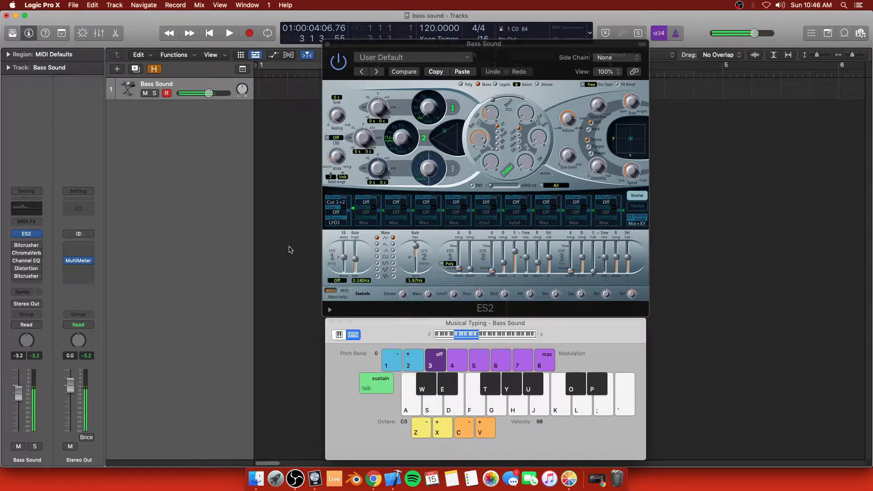
pyautogui.press('a')
pyautogui.press('k')
pyautogui.press('a')
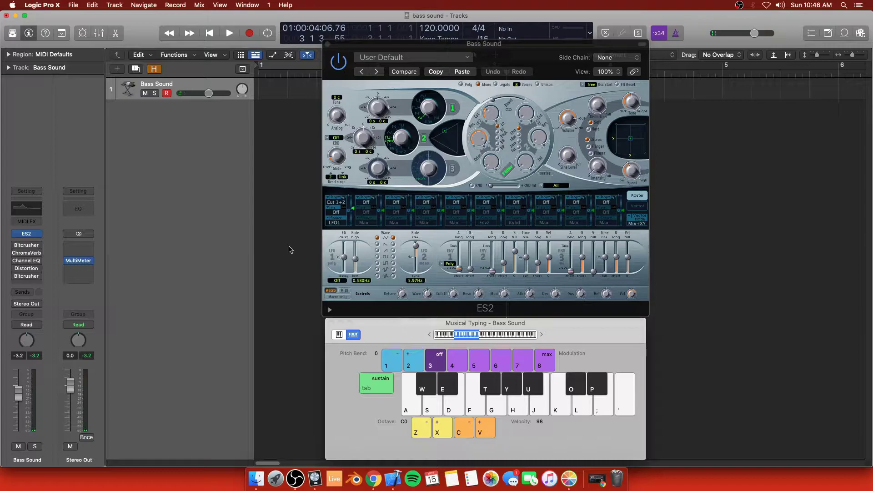
pyautogui.press('a')
pyautogui.press('k')
pyautogui.press('k')
pyautogui.press('p')
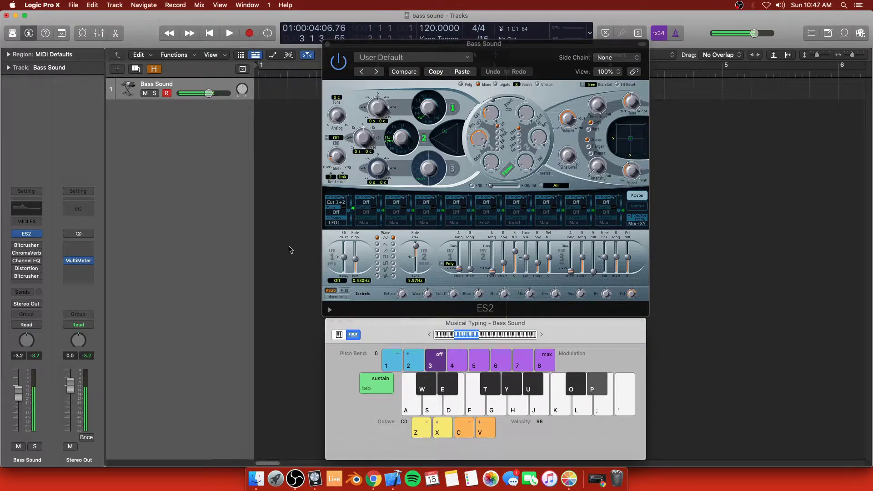
pyautogui.press('p')
pyautogui.press('k')
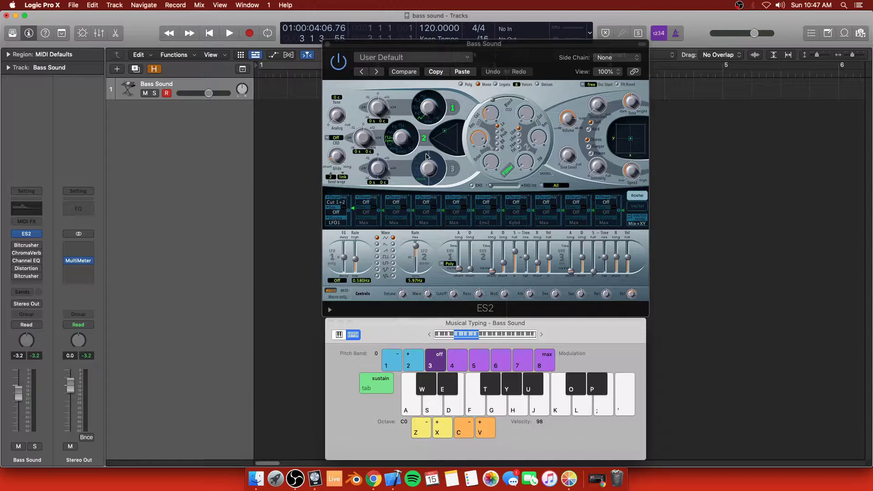
# Step: Check the ES2 settings list without changes, then adjust oscillator 1's waveform knob
pyautogui.click(414, 58)
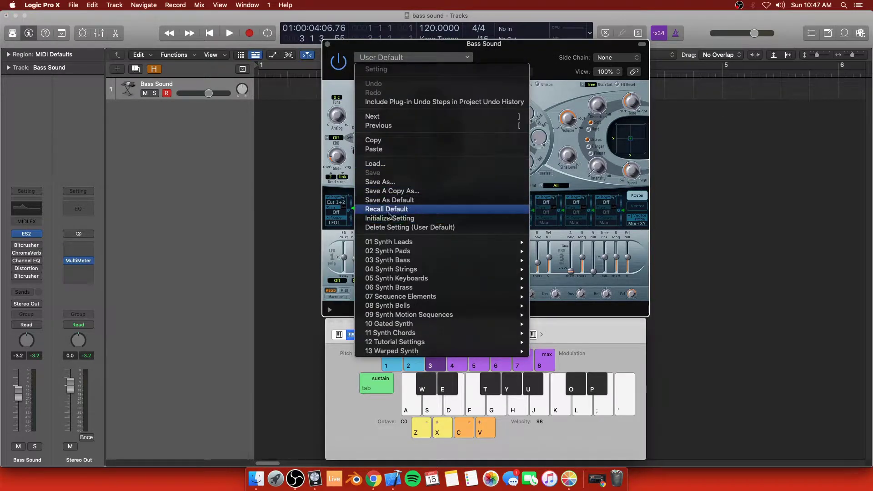
pyautogui.click(434, 136)
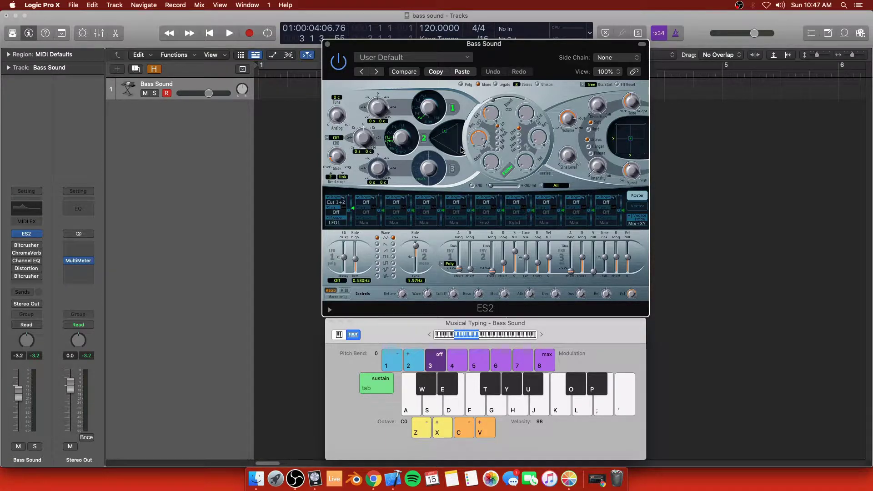
pyautogui.click(426, 107)
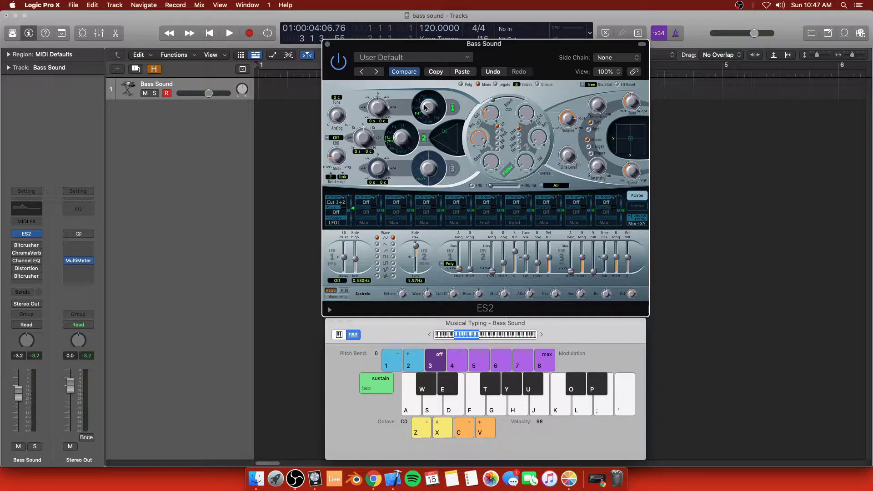
pyautogui.moveTo(426, 107); pyautogui.dragTo(429, 114)
# Step: Shift the oscillator mix to about 93% Osc 1, 0% Osc 2, 6% Osc 3
pyautogui.moveTo(492, 115)
pyautogui.moveTo(477, 140)
pyautogui.moveTo(444, 132)
pyautogui.mouseDown()
pyautogui.moveTo(459, 125)
pyautogui.moveTo(443, 123)
pyautogui.mouseUp()
# Step: Switch oscillator 2 off and back on, then raise its fine tuning to 6 cents
pyautogui.click(424, 138)
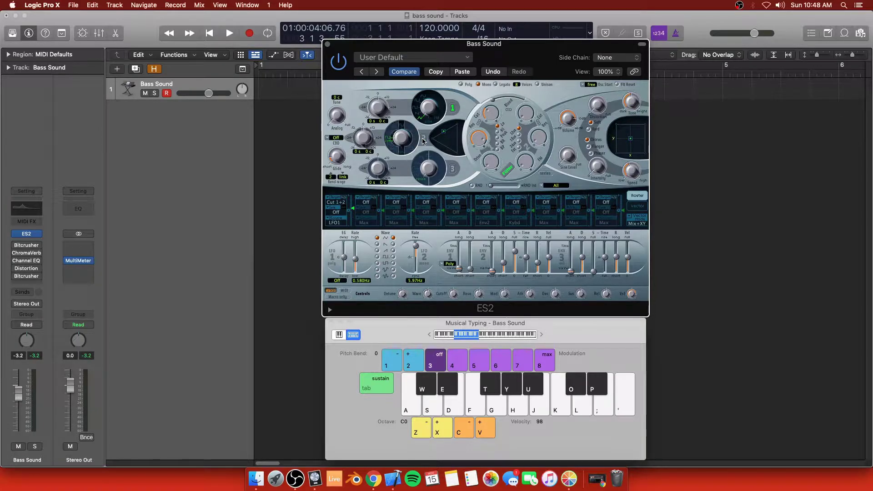
pyautogui.click(424, 138)
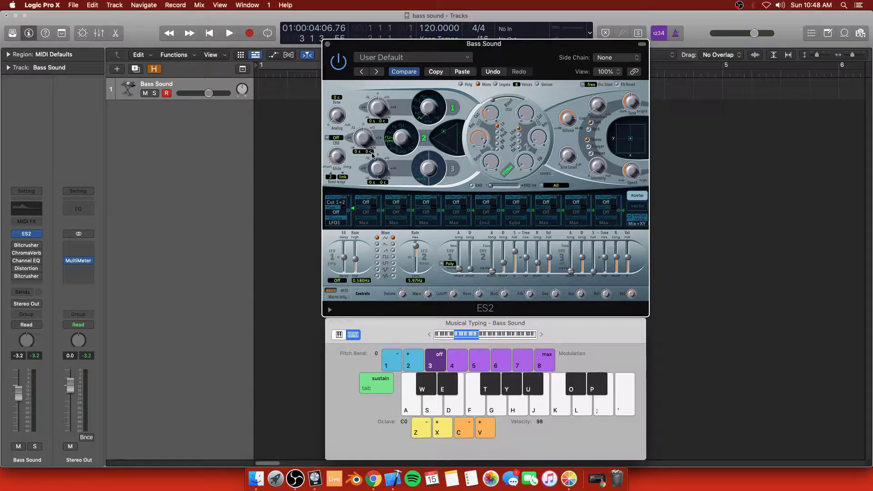
pyautogui.moveTo(372, 155); pyautogui.dragTo(383, 143)
pyautogui.moveTo(371, 155)
pyautogui.mouseDown()
pyautogui.moveTo(390, 141)
pyautogui.moveTo(369, 156)
pyautogui.mouseUp()
# Step: Keep Cut 1+2 as the first router slot's modulation target
pyautogui.click(336, 204)
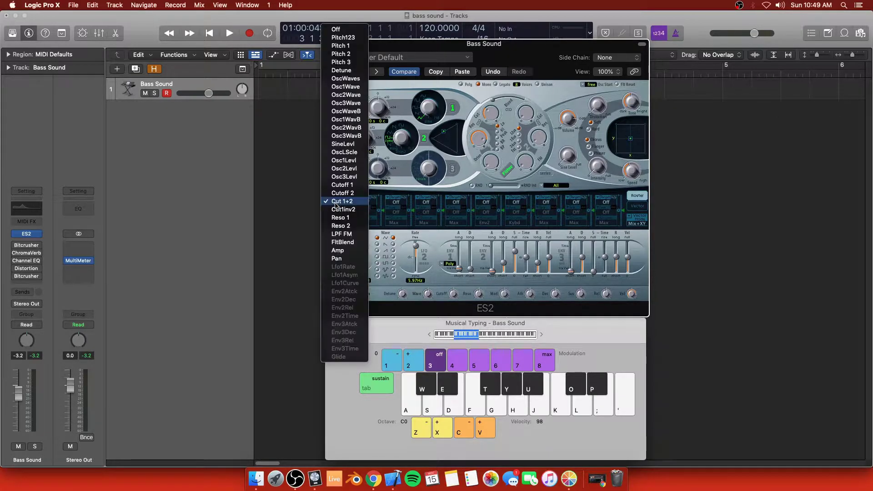
pyautogui.click(337, 203)
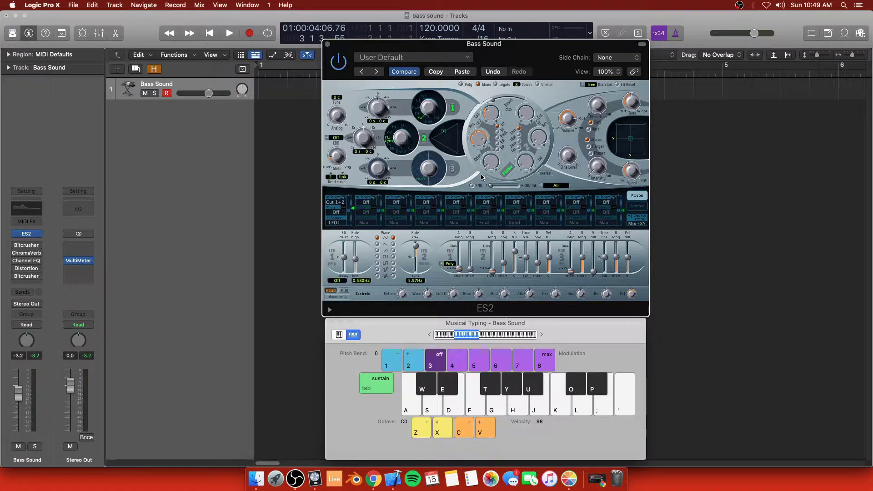
pyautogui.click(344, 202)
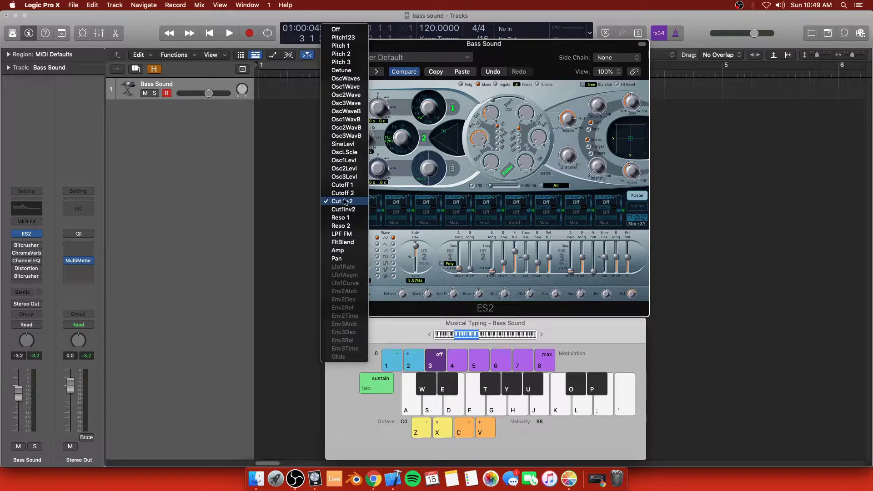
pyautogui.click(344, 201)
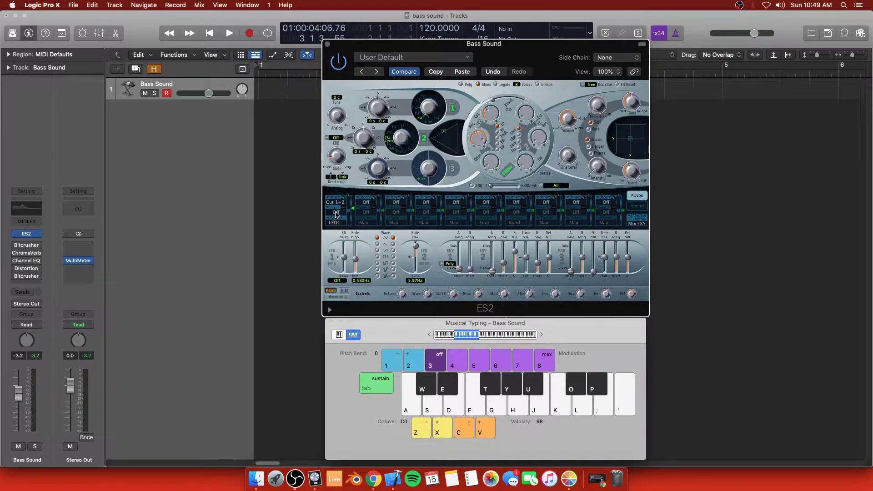
# Step: Make the mod wheel the via source with 0.03 amount, testing at full wheel
pyautogui.click(336, 214)
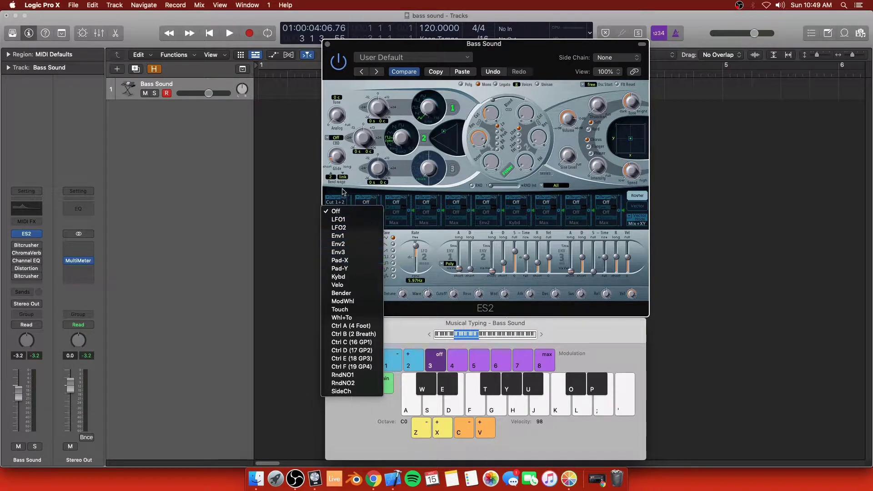
pyautogui.click(351, 302)
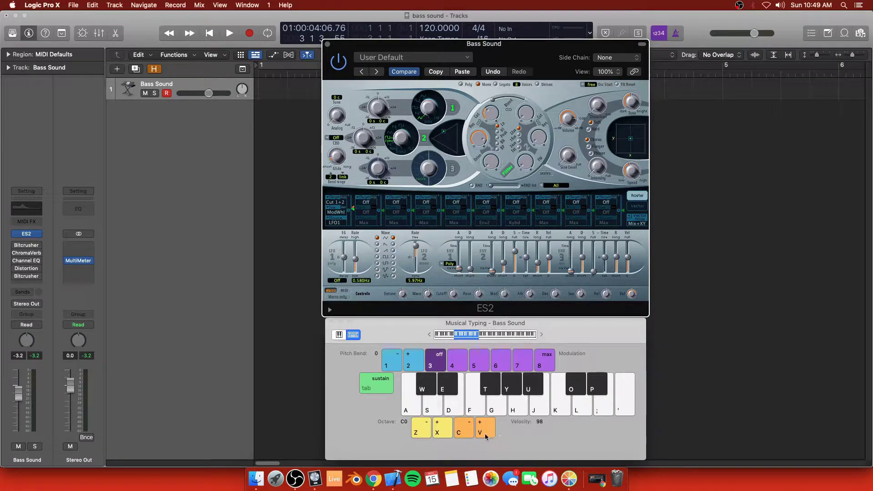
pyautogui.click(545, 360)
pyautogui.click(406, 400)
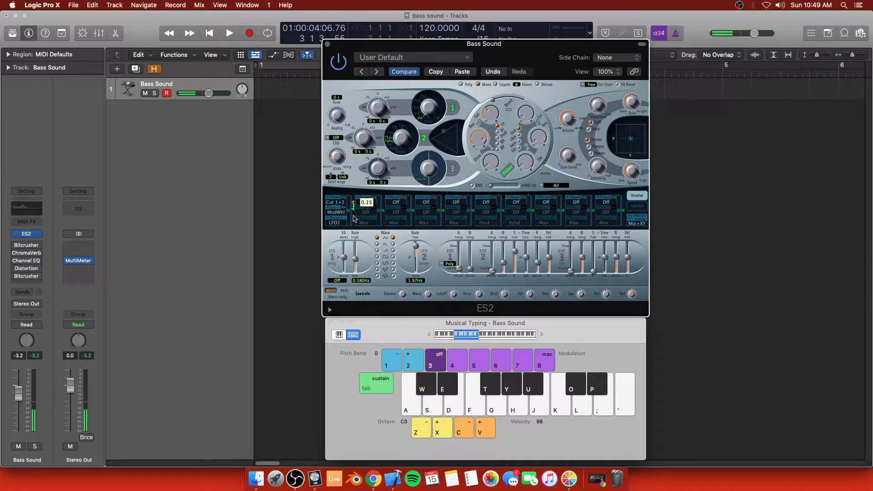
pyautogui.moveTo(353, 207); pyautogui.dragTo(354, 222)
pyautogui.press('a')
pyautogui.press('a')
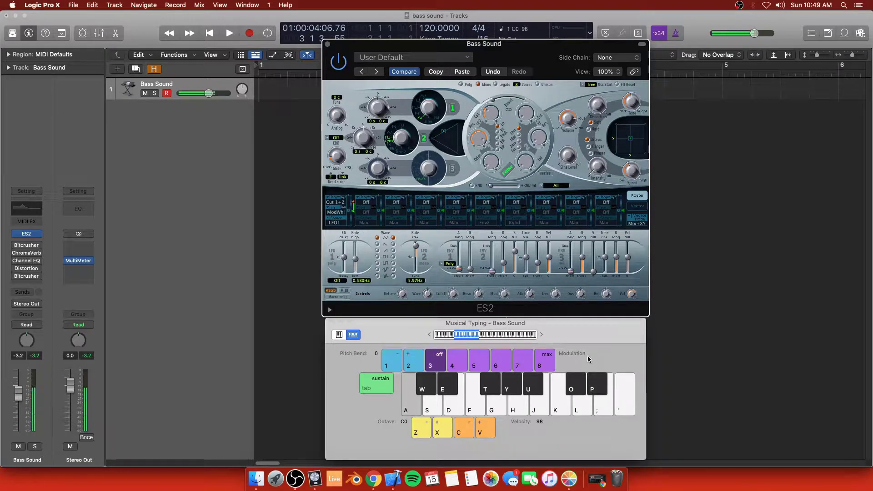
pyautogui.click(549, 362)
pyautogui.press('a')
pyautogui.press('a')
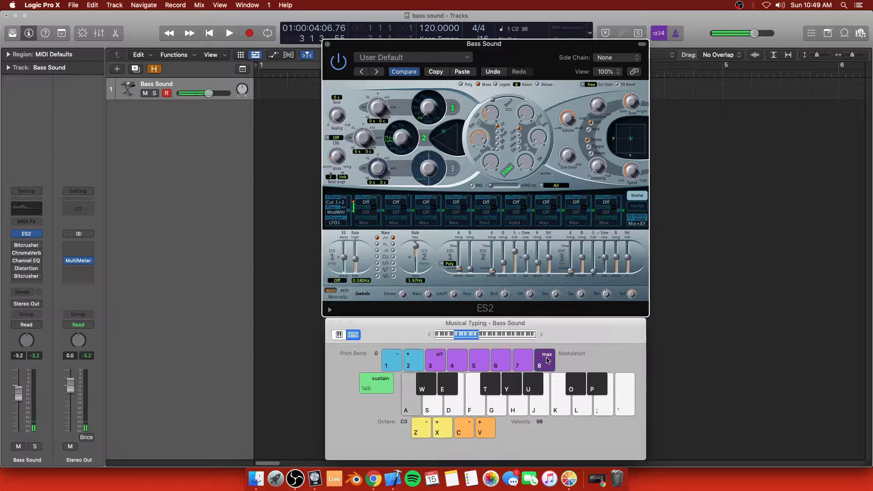
# Step: Remove the via source and slightly raise the LFO1 modulation intensity
pyautogui.click(342, 212)
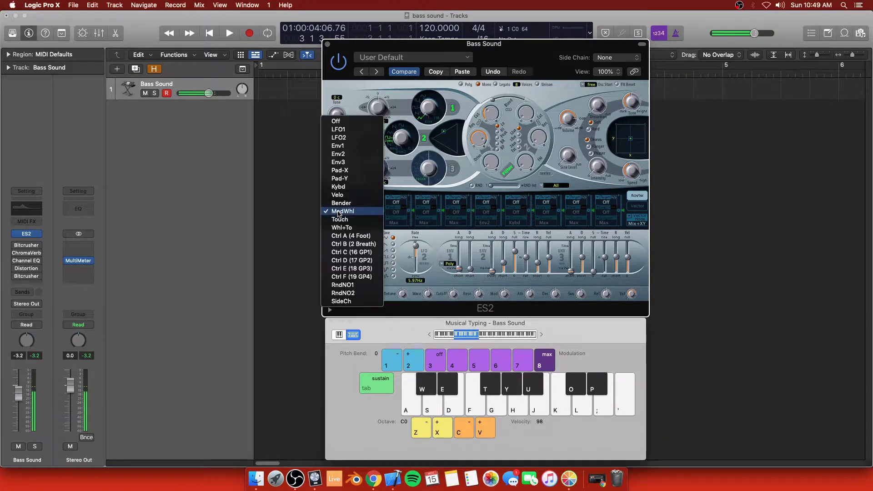
pyautogui.click(338, 122)
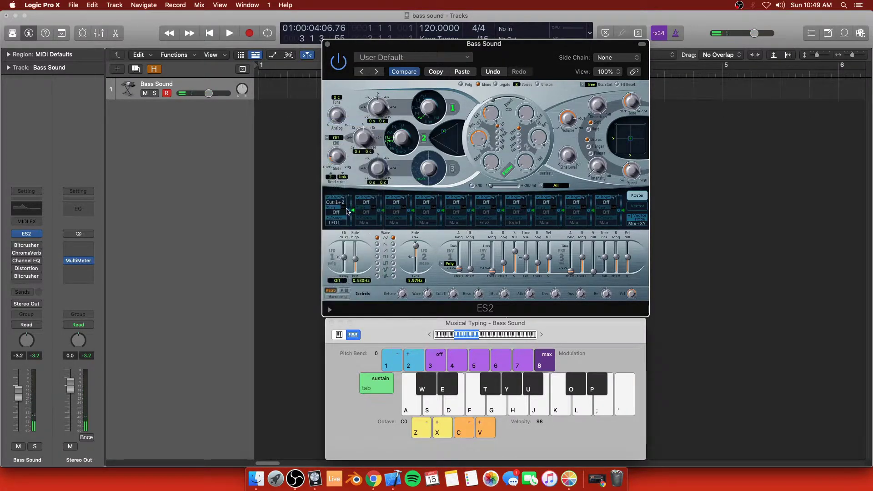
pyautogui.moveTo(355, 212); pyautogui.dragTo(355, 209)
pyautogui.click(338, 222)
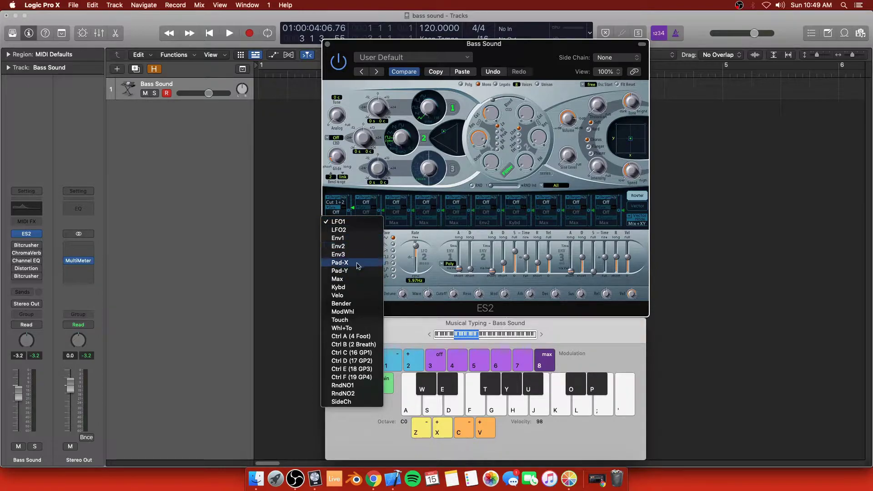
pyautogui.click(411, 241)
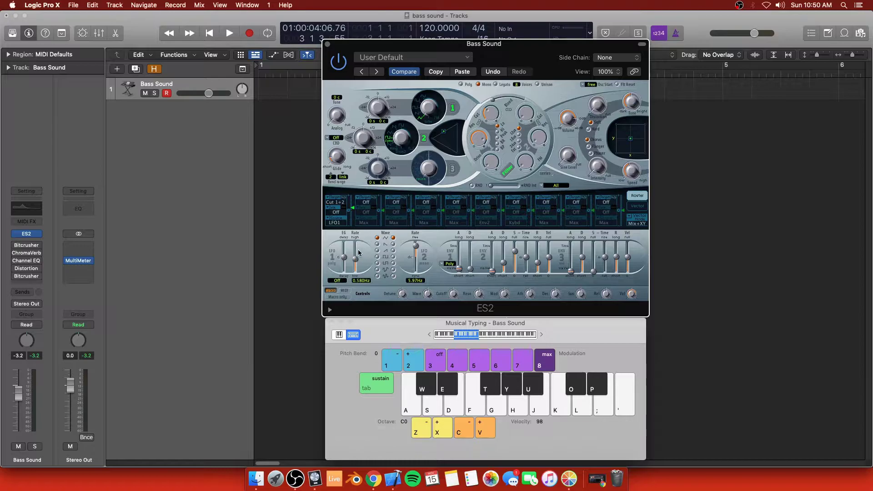
# Step: Play test C0 notes while stepping modulation down to 3 (off)
pyautogui.press('a')
pyautogui.press('a')
pyautogui.press('5')
pyautogui.press('4')
pyautogui.press('3')
pyautogui.press('a')
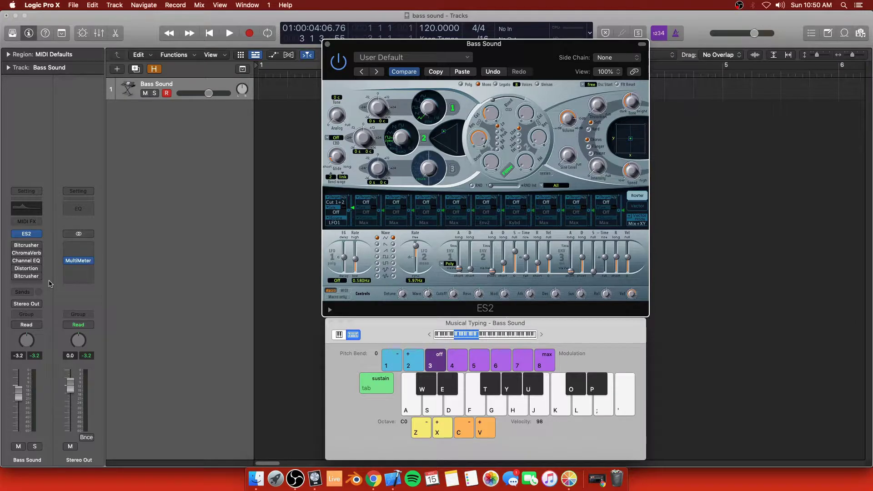
# Step: Open the first Bitcrusher's window, move it aside, and close ES2
pyautogui.click(26, 245)
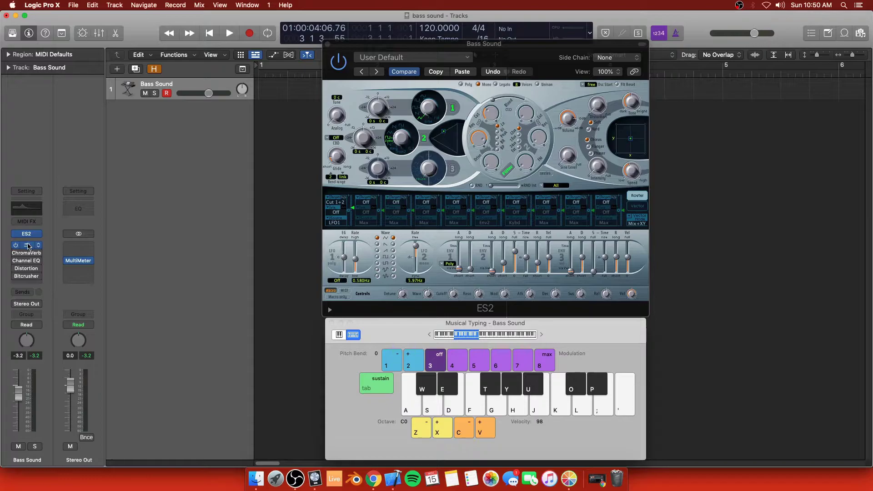
pyautogui.click(29, 247)
pyautogui.moveTo(671, 120); pyautogui.dragTo(477, 139)
pyautogui.click(327, 44)
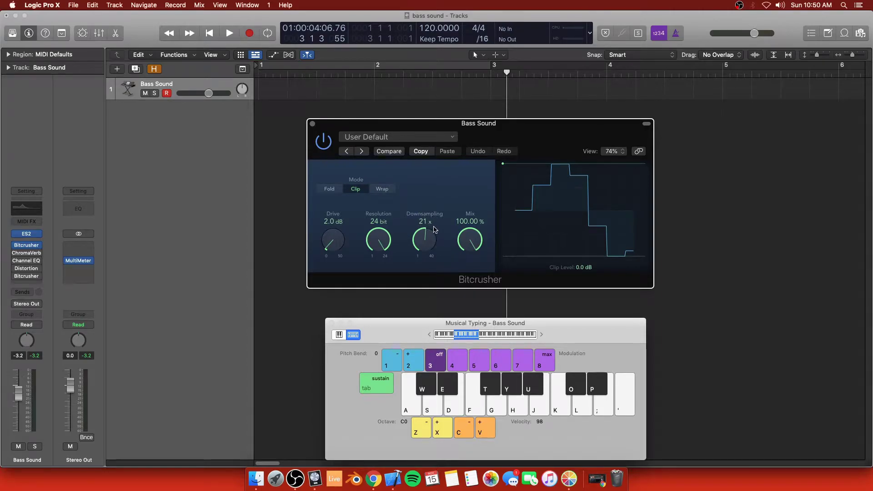
# Step: Lower the Bitcrusher downsampling while playing test notes
pyautogui.press('a')
pyautogui.press('a')
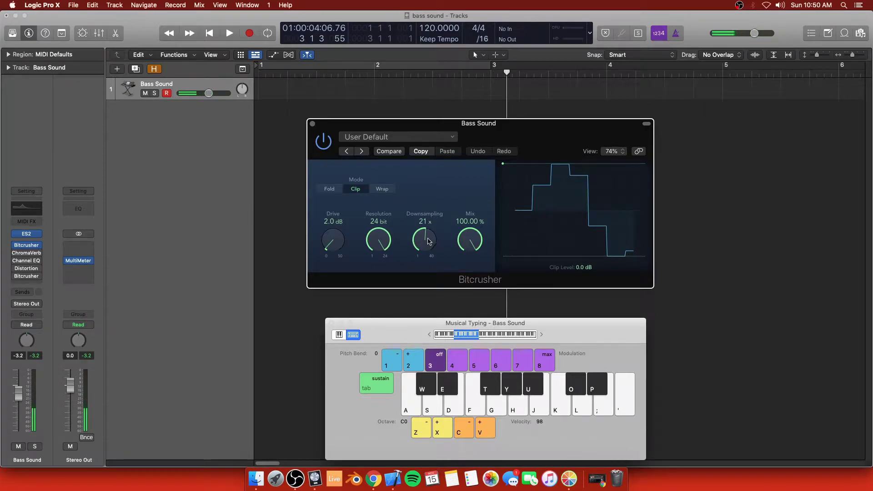
pyautogui.moveTo(425, 234)
pyautogui.mouseDown()
pyautogui.moveTo(421, 274)
pyautogui.moveTo(431, 187)
pyautogui.moveTo(432, 236)
pyautogui.mouseUp()
pyautogui.press('a')
pyautogui.press('a')
pyautogui.press('a')
pyautogui.press('a')
pyautogui.press('a')
pyautogui.press('a')
pyautogui.press('a')
pyautogui.press('a')
pyautogui.press('a')
pyautogui.press('a')
pyautogui.press('a')
pyautogui.press('a')
pyautogui.press('a')
pyautogui.press('a')
pyautogui.press('a')
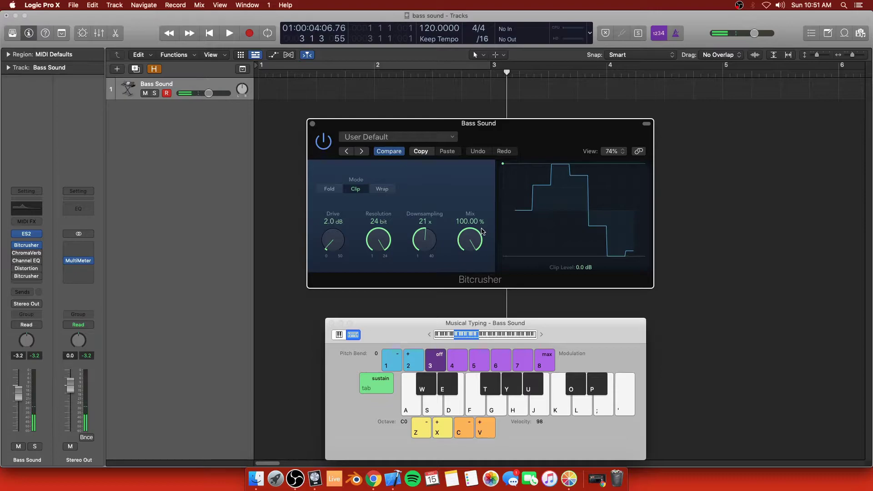
# Step: Open the ChromaVerb settings on Bass Sound
pyautogui.moveTo(17, 255)
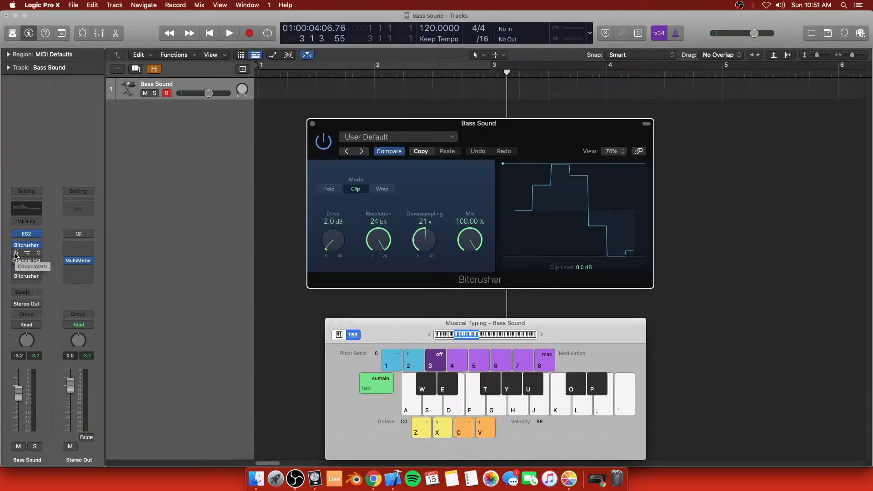
pyautogui.click(22, 256)
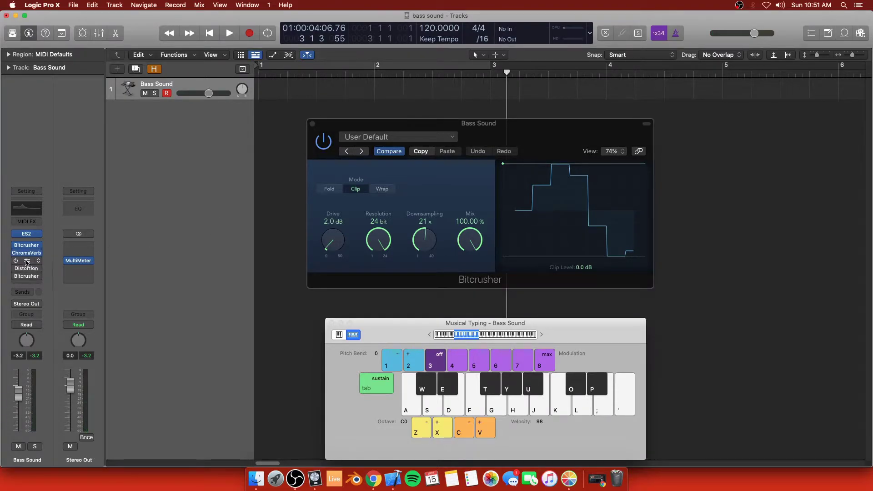
pyautogui.click(27, 255)
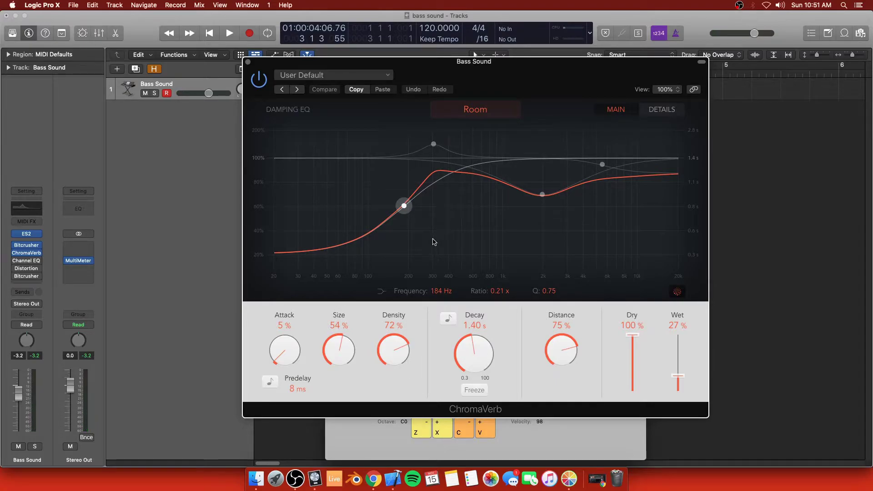
# Step: Move the low damping band to 320 Hz, ratio 0.11, muting then restoring Dry to 100%
pyautogui.moveTo(637, 342); pyautogui.dragTo(638, 413)
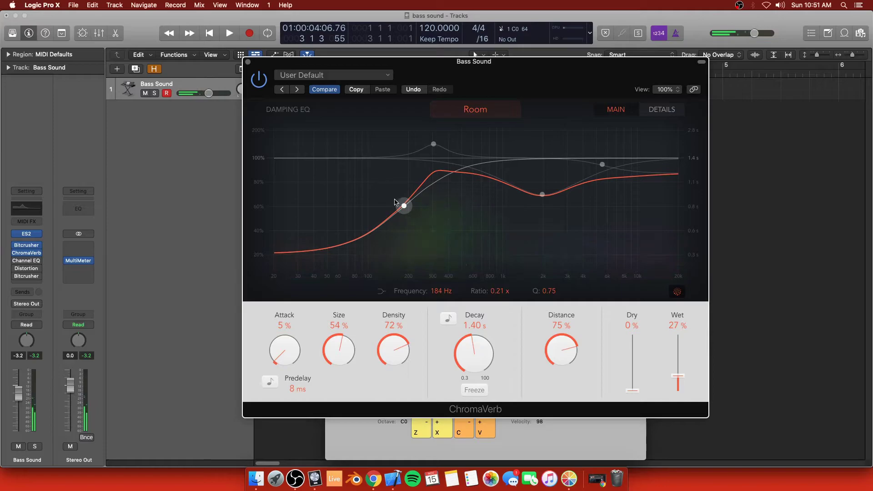
pyautogui.moveTo(404, 205); pyautogui.dragTo(428, 236)
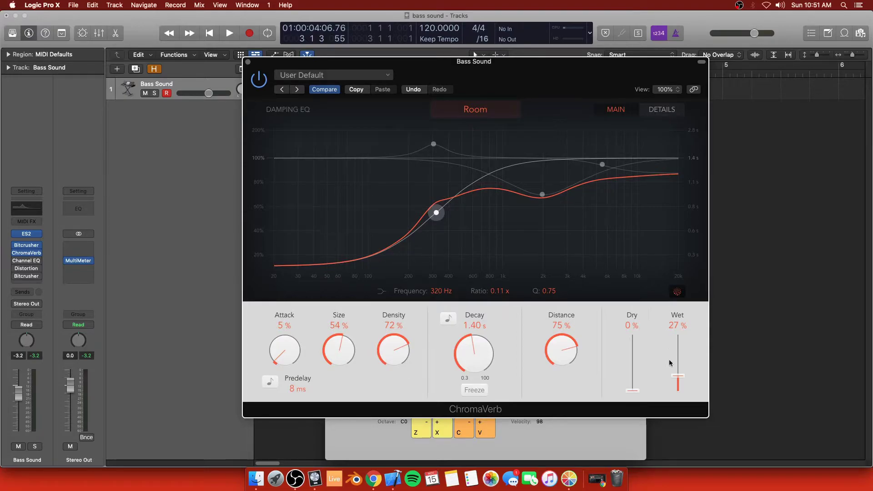
pyautogui.moveTo(635, 394); pyautogui.dragTo(633, 335)
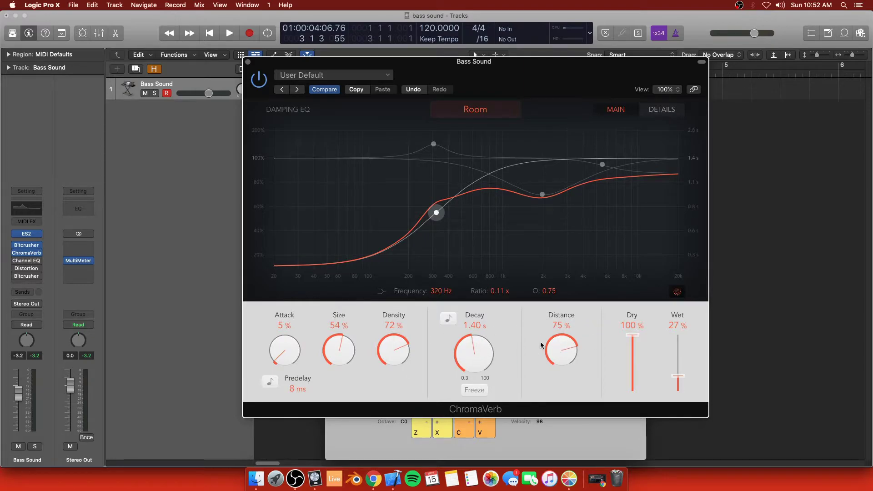
# Step: Keep Room as the ChromaVerb reverb type
pyautogui.click(466, 114)
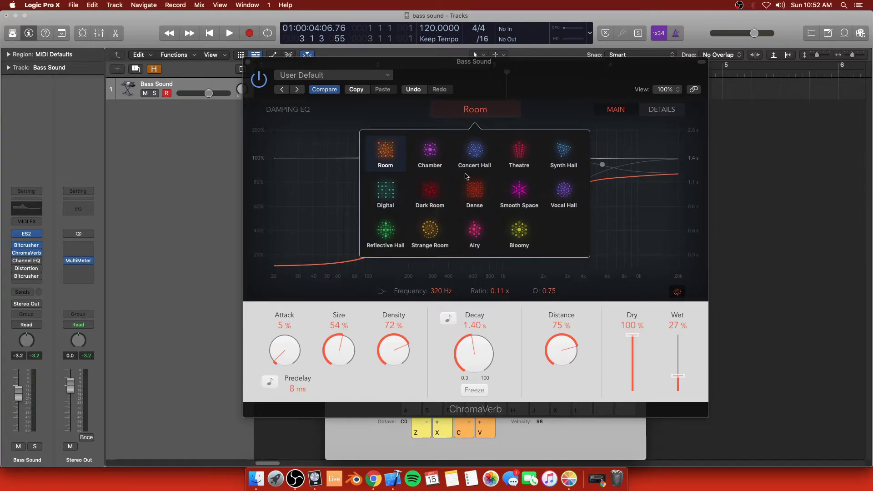
pyautogui.click(455, 117)
pyautogui.click(455, 117)
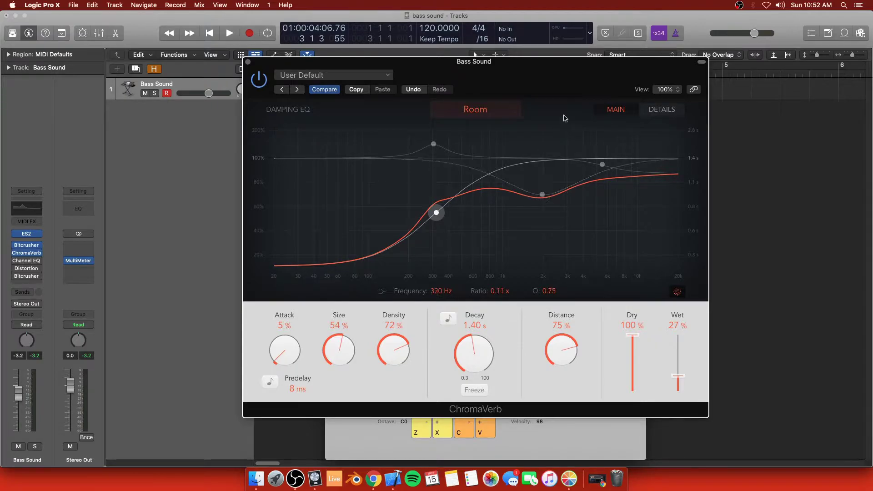
# Step: Close ChromaVerb and Bitcrusher, opening the Distortion window and moving it left
pyautogui.press('a')
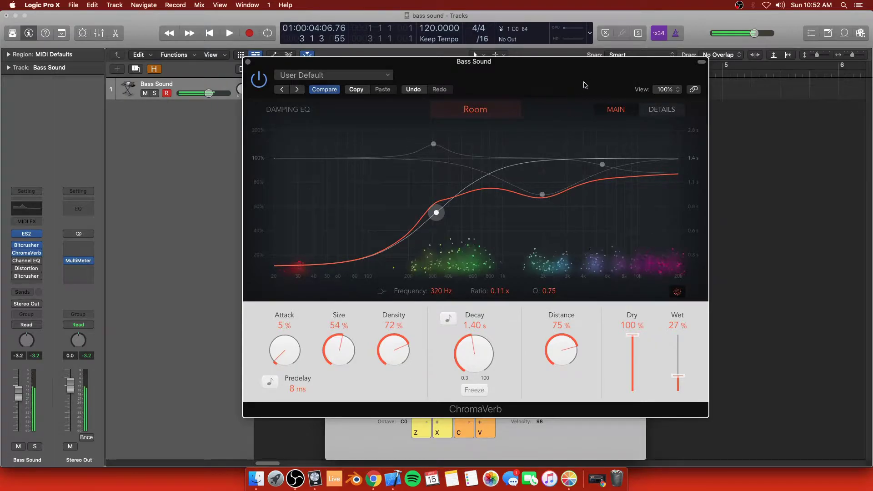
pyautogui.click(247, 61)
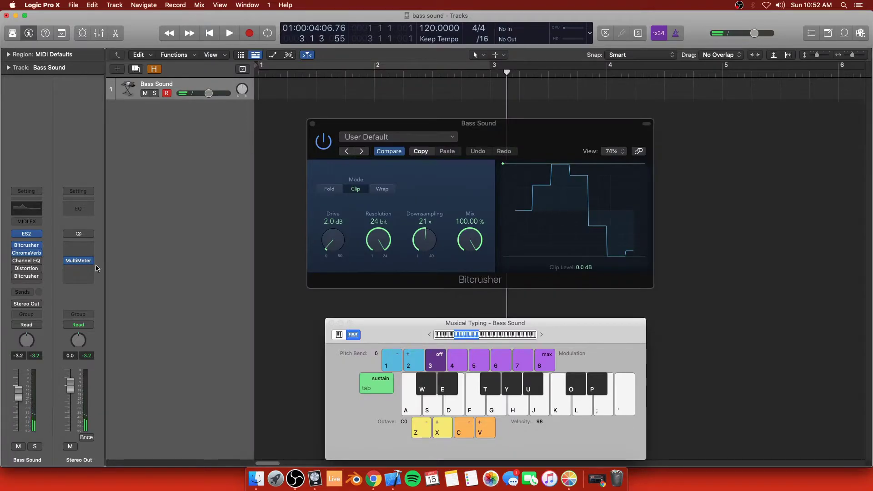
pyautogui.moveTo(21, 264)
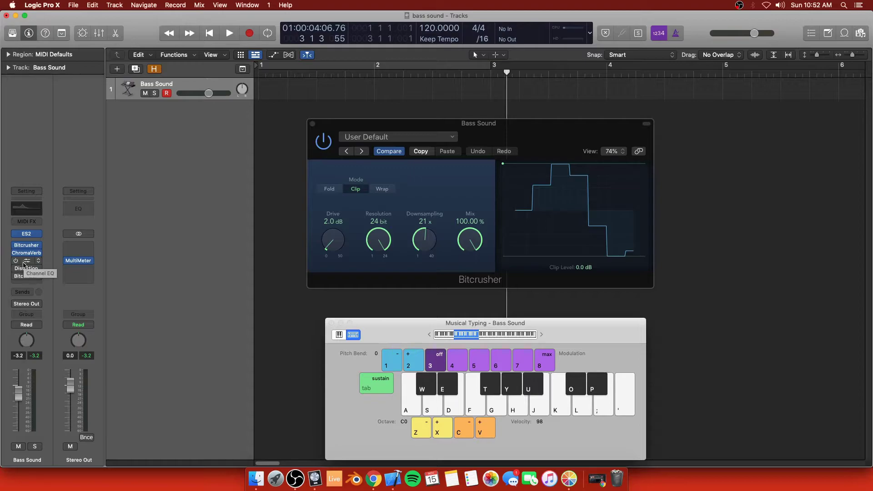
pyautogui.click(22, 272)
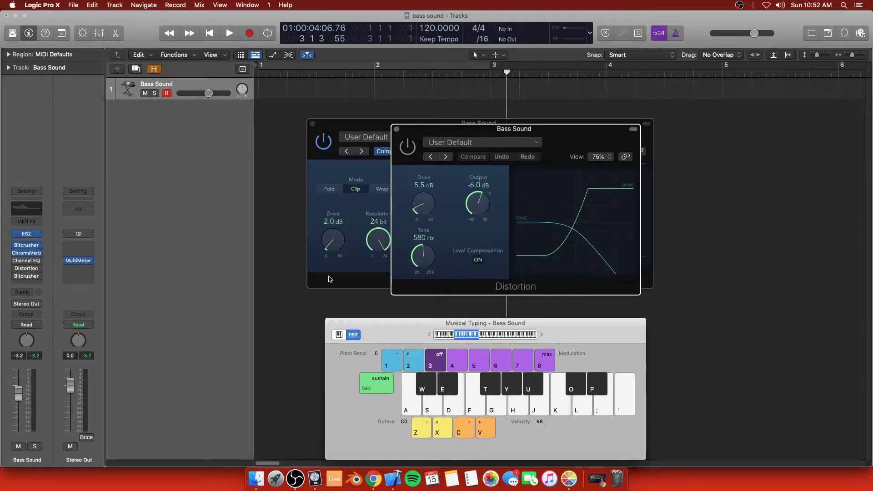
pyautogui.click(311, 124)
pyautogui.moveTo(473, 130); pyautogui.dragTo(431, 130)
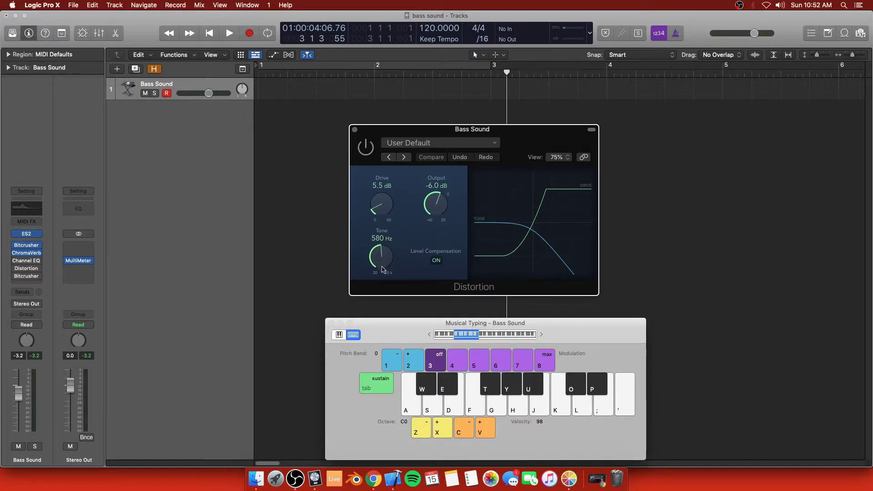
# Step: Enable Distortion, toggle Level Compensation off and back on, and play a note
pyautogui.click(370, 152)
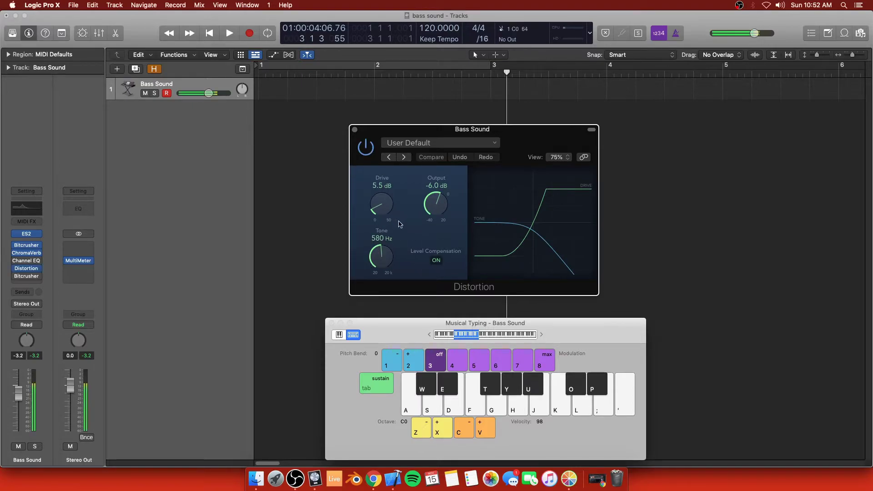
pyautogui.click(437, 261)
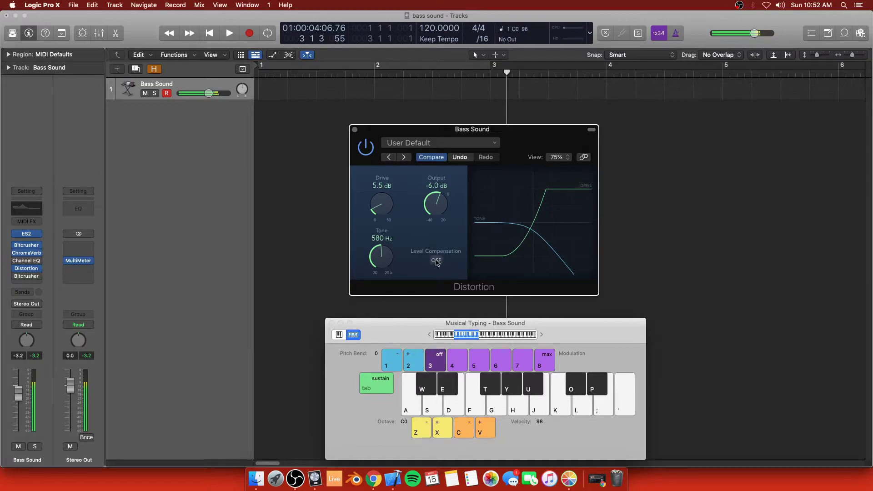
pyautogui.click(437, 261)
pyautogui.press('a')
pyautogui.press('a')
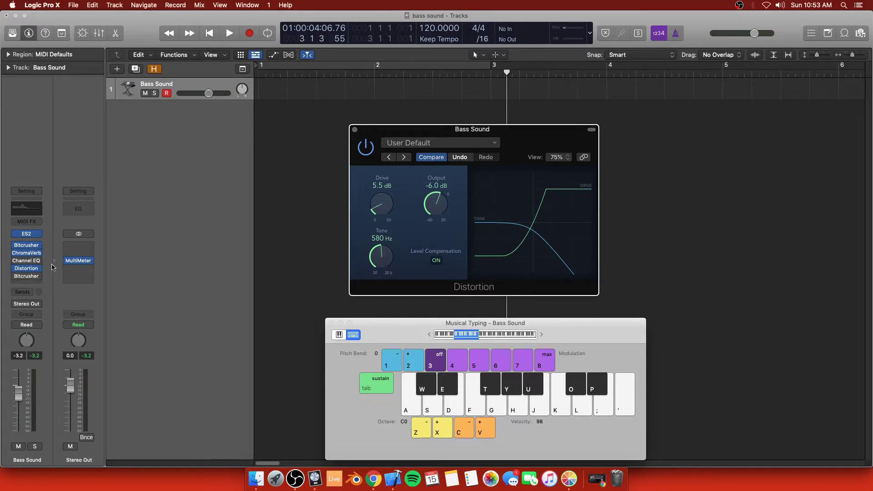
pyautogui.click(26, 261)
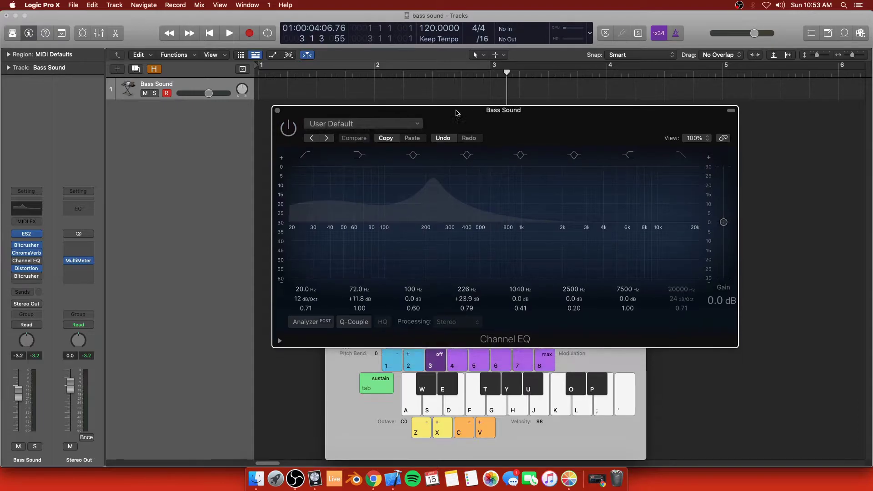
pyautogui.moveTo(457, 113); pyautogui.dragTo(436, 81)
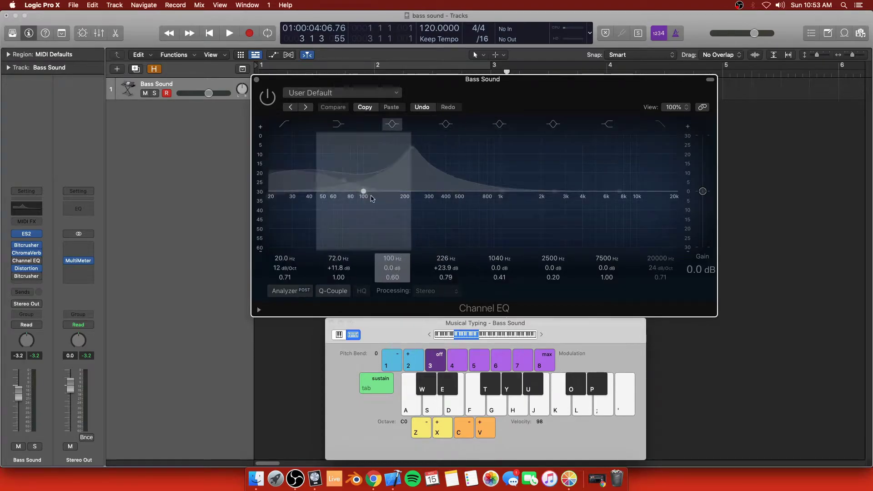
pyautogui.click(274, 97)
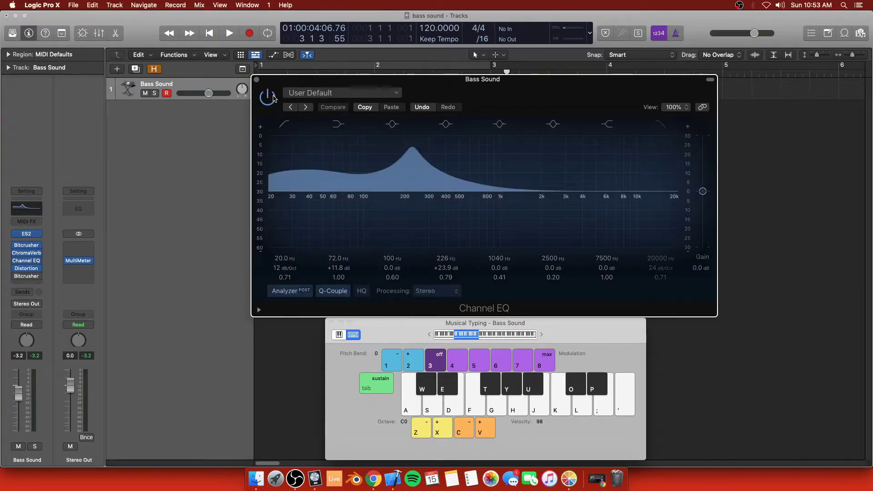
pyautogui.press('a')
pyautogui.press('a')
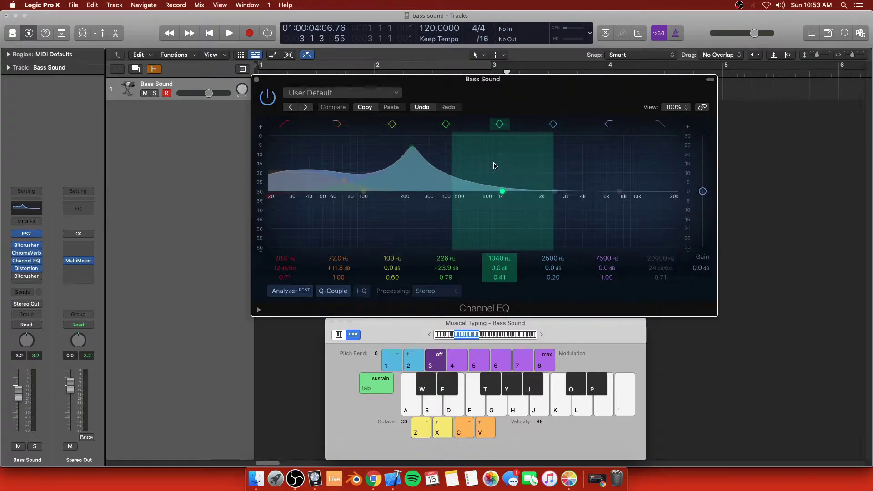
pyautogui.click(15, 272)
pyautogui.press('a')
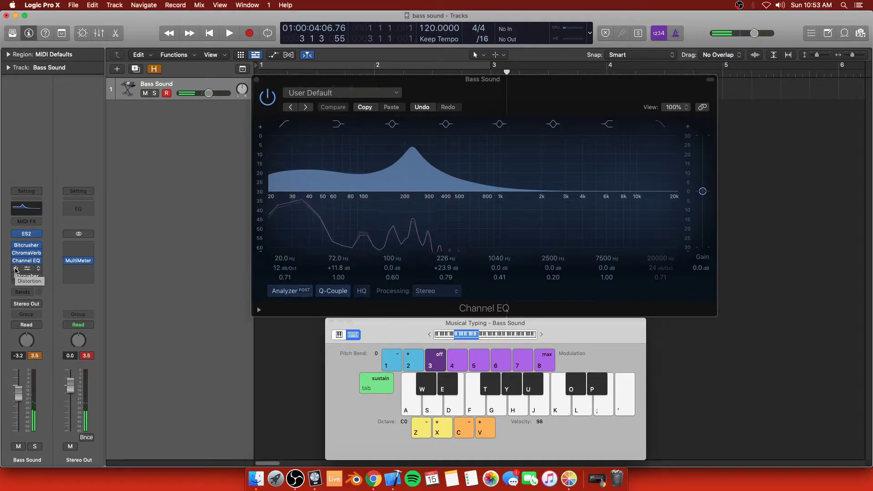
pyautogui.press('a')
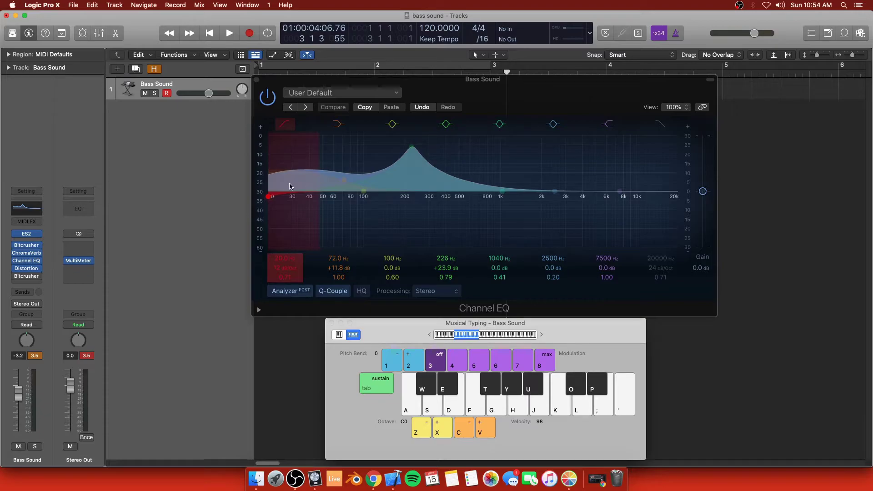
pyautogui.click(289, 127)
pyautogui.press('a')
pyautogui.press('a')
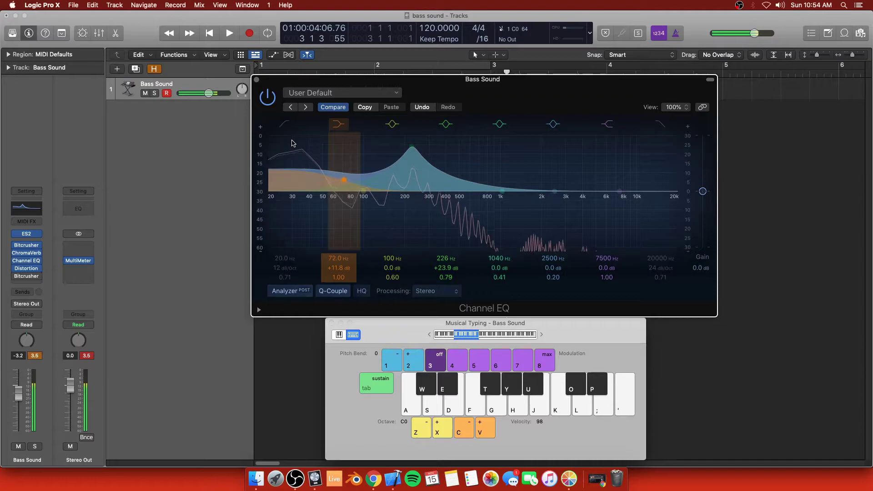
pyautogui.press('a')
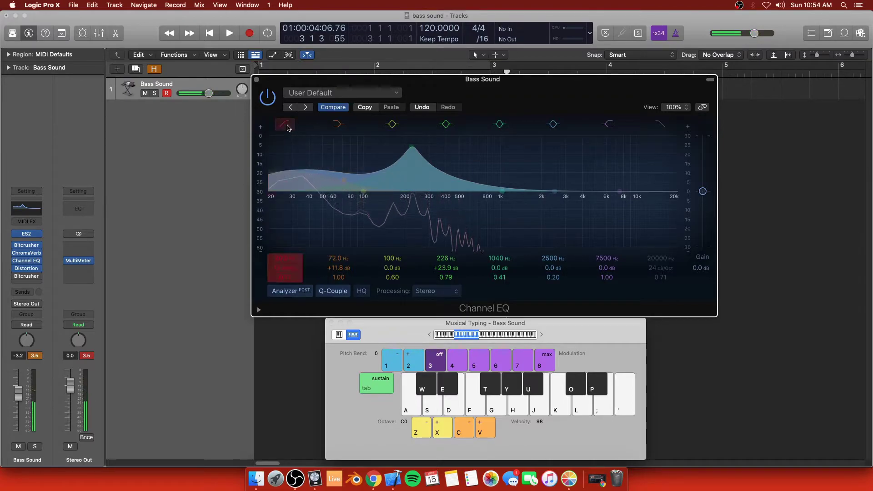
pyautogui.press('a')
pyautogui.press('a')
pyautogui.press('a')
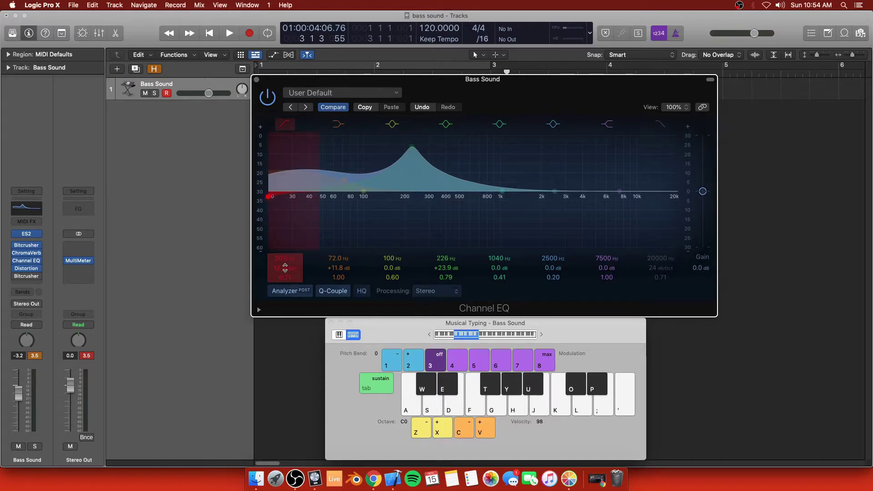
pyautogui.press('a')
pyautogui.press('a')
pyautogui.press('a')
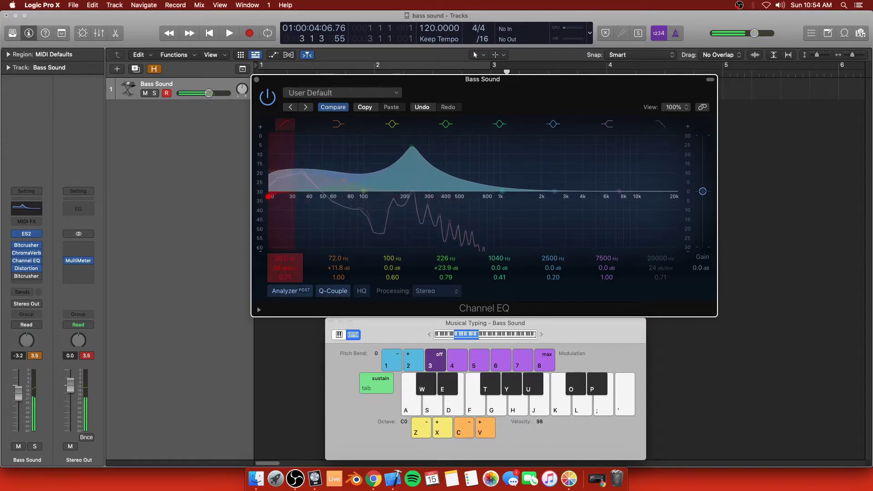
pyautogui.scroll(3, 286, 268)
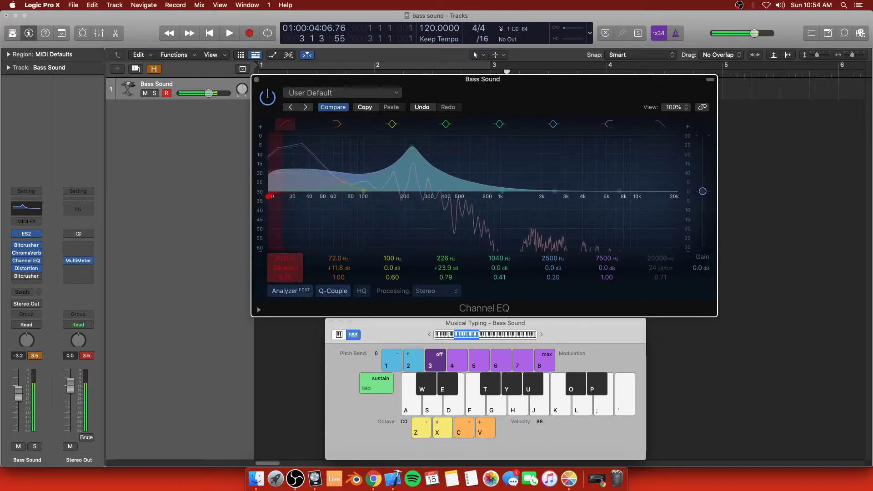
pyautogui.scroll(-4, 285, 268)
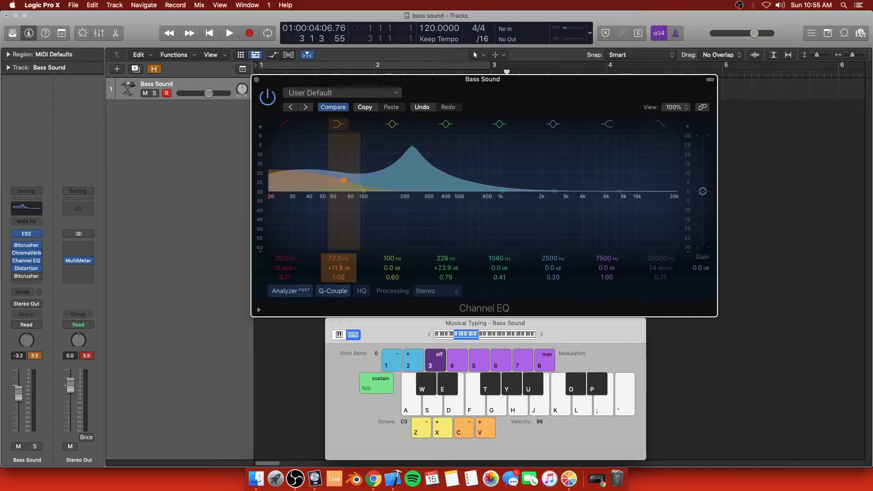
pyautogui.moveTo(338, 268); pyautogui.dragTo(339, 304)
pyautogui.press('a')
pyautogui.press('a')
pyautogui.press('a')
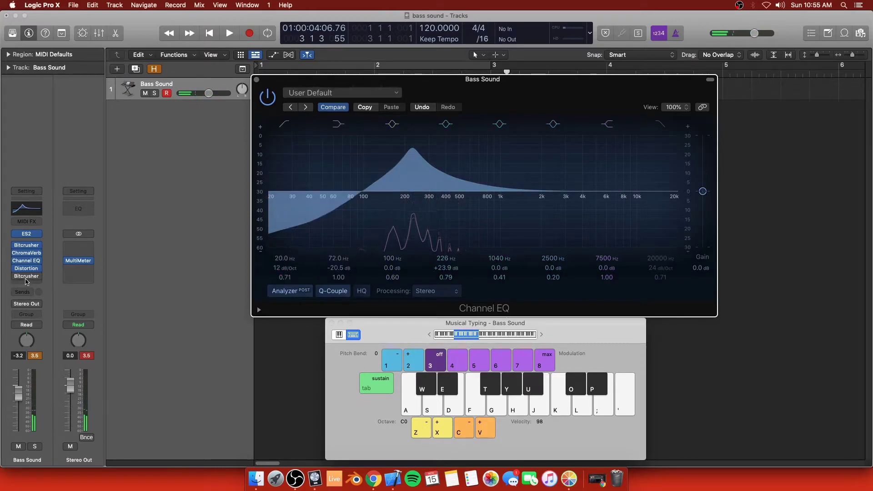
pyautogui.moveTo(18, 278)
pyautogui.press('a')
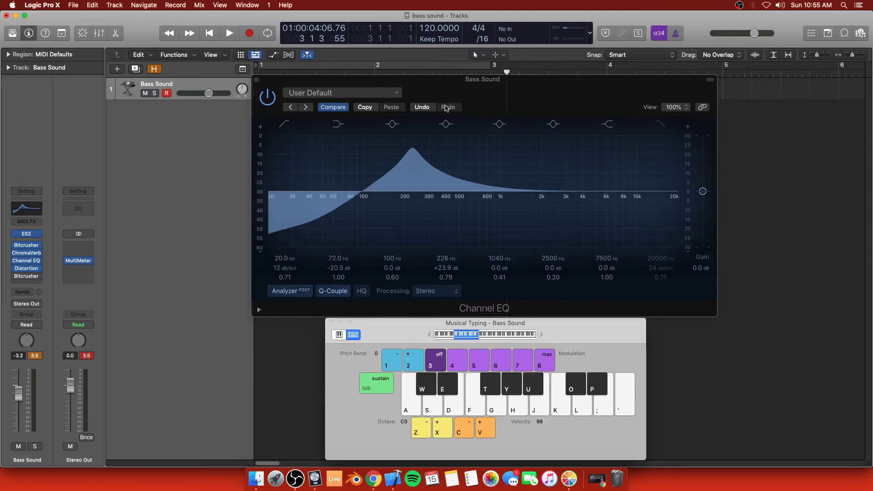
pyautogui.click(334, 107)
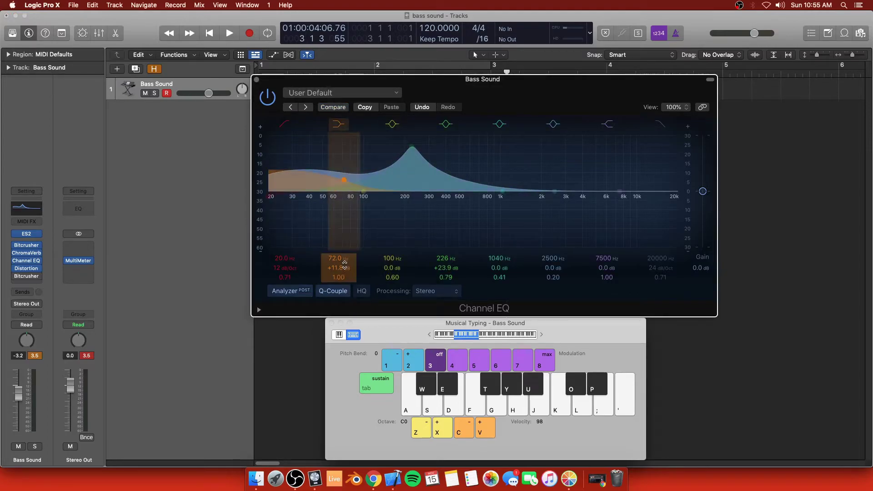
pyautogui.press('a')
pyautogui.press('a')
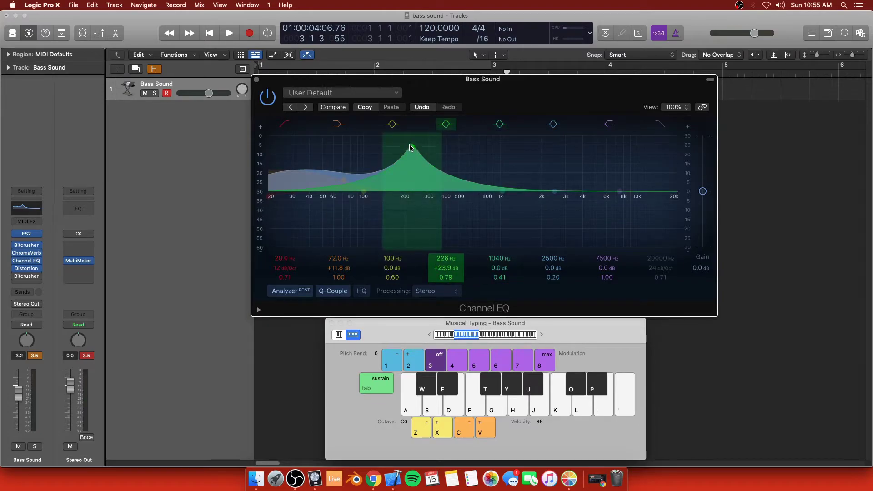
# Step: Sweep the 226 Hz boost while playing, then set it to +24.0 dB with Q 2.30
pyautogui.press('a')
pyautogui.press('a')
pyautogui.press('a')
pyautogui.press('a')
pyautogui.moveTo(411, 147); pyautogui.dragTo(453, 129)
pyautogui.press('a')
pyautogui.press('a')
pyautogui.press('a')
pyautogui.press('a')
pyautogui.press('a')
pyautogui.press('a')
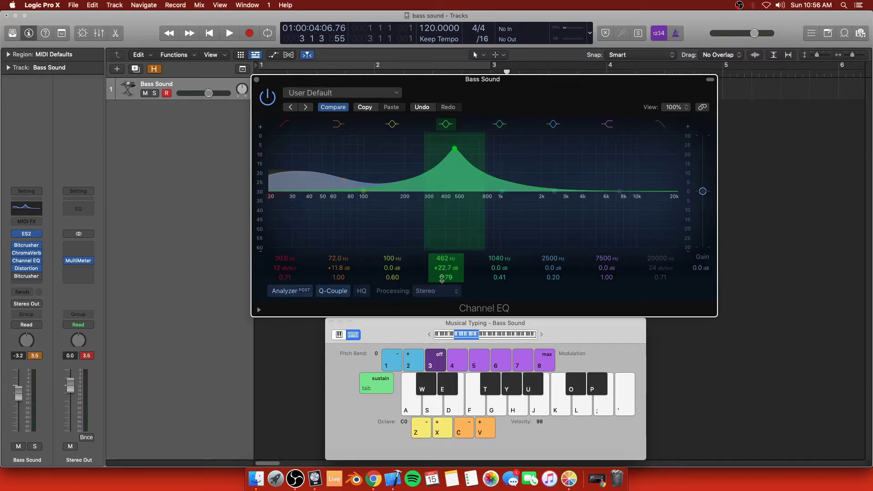
pyautogui.press('a')
pyautogui.scroll(1, 443, 277)
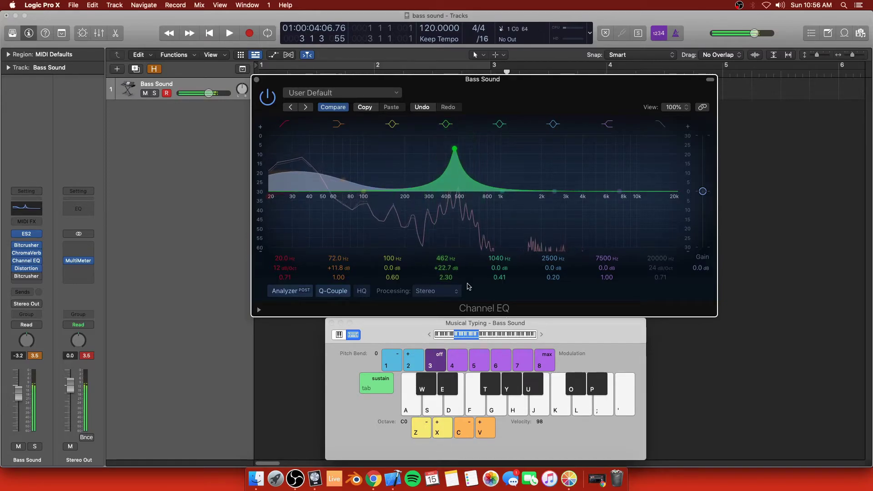
pyautogui.moveTo(452, 142)
pyautogui.mouseDown()
pyautogui.moveTo(457, 130)
pyautogui.moveTo(489, 131)
pyautogui.moveTo(441, 129)
pyautogui.mouseUp()
pyautogui.press('a')
pyautogui.press('a')
pyautogui.press('a')
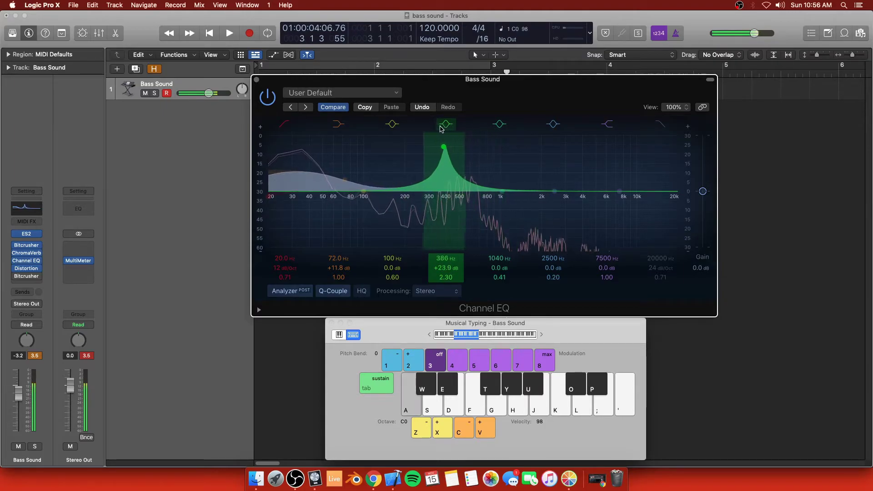
pyautogui.click(24, 273)
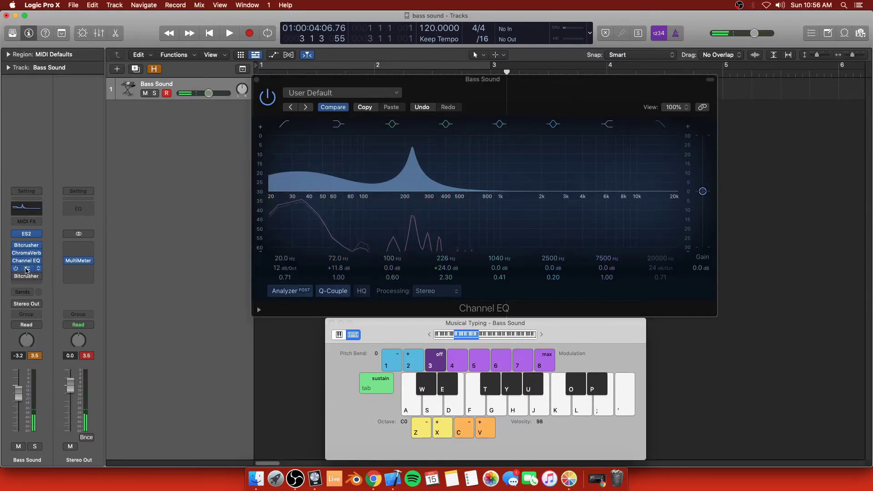
# Step: Briefly open the Distortion settings while playing a test note
pyautogui.click(27, 270)
pyautogui.press('a')
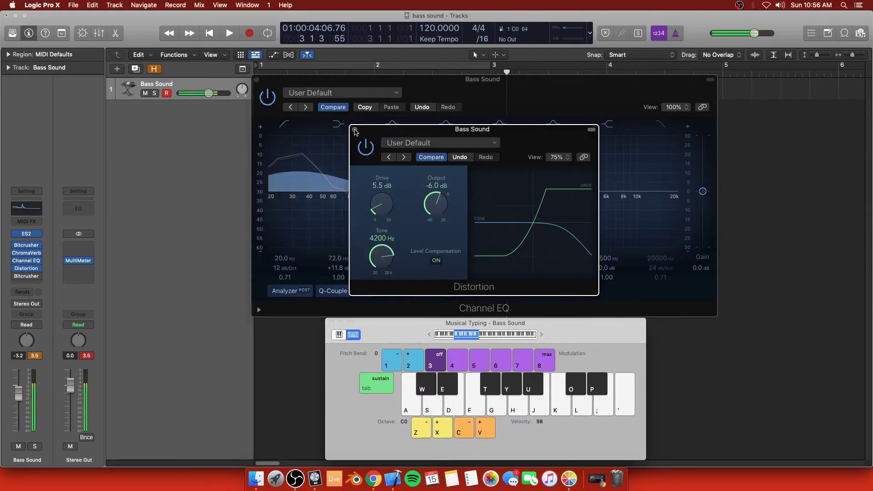
pyautogui.click(354, 130)
# Step: Sweep the mid boost toward 478 Hz and narrow its Q while playing notes
pyautogui.press('a')
pyautogui.press('a')
pyautogui.press('a')
pyautogui.press('a')
pyautogui.moveTo(427, 135); pyautogui.dragTo(486, 134)
pyautogui.press('a')
pyautogui.press('a')
pyautogui.press('a')
pyautogui.press('a')
pyautogui.moveTo(451, 278); pyautogui.dragTo(451, 259)
pyautogui.press('a')
pyautogui.press('a')
pyautogui.press('a')
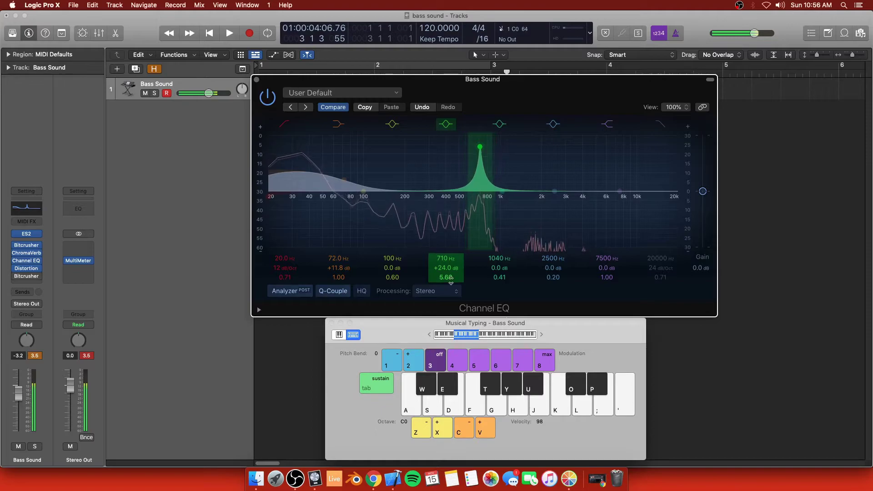
pyautogui.moveTo(480, 146); pyautogui.dragTo(455, 133)
pyautogui.press('a')
pyautogui.press('a')
pyautogui.press('a')
pyautogui.press('a')
pyautogui.press('a')
# Step: Compare back to the saved 226 Hz, +23.9 dB, Q 0.79 EQ, then recheck Distortion
pyautogui.click(333, 107)
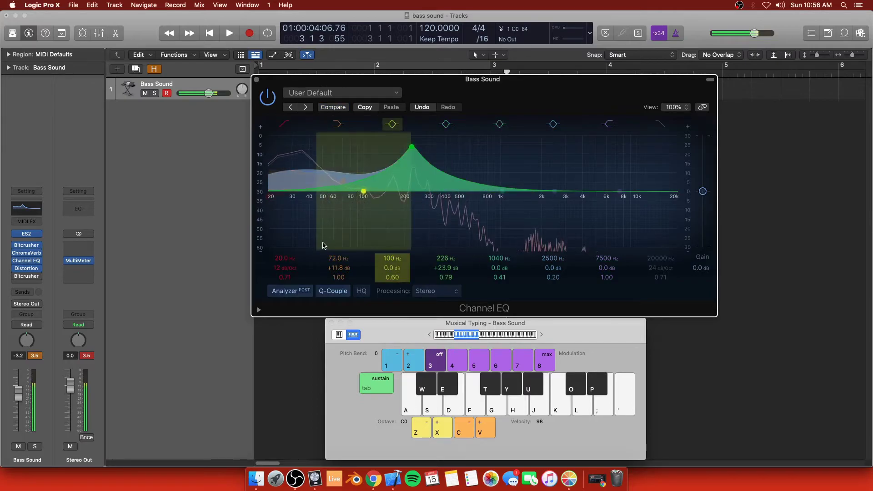
pyautogui.press('a')
pyautogui.click(27, 268)
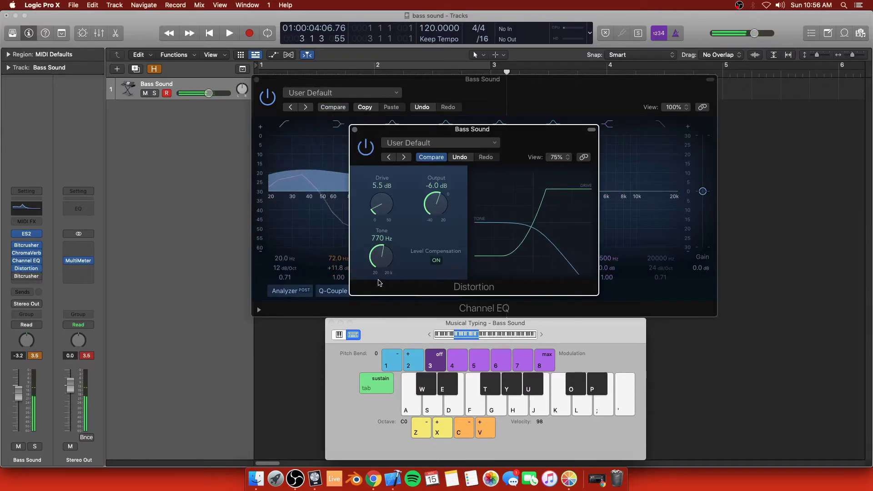
pyautogui.click(376, 116)
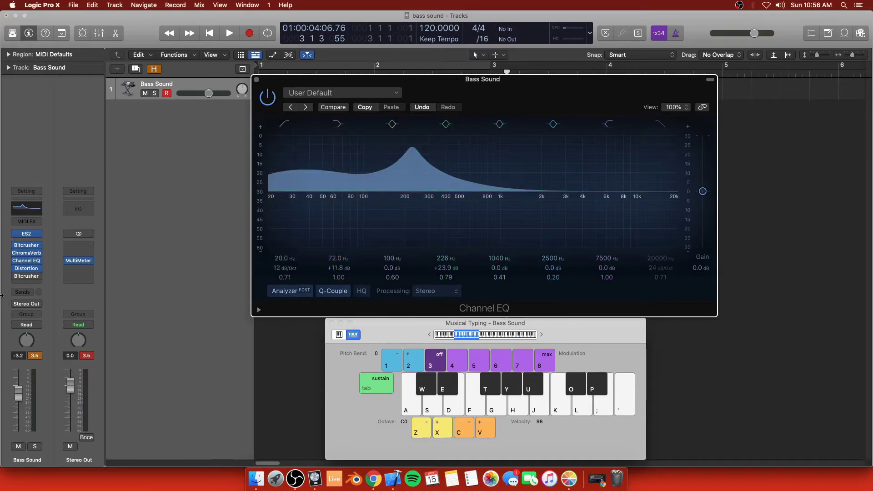
# Step: Open the last Bitcrusher's window and move it to the right of the Channel EQ
pyautogui.click(17, 279)
pyautogui.click(331, 276)
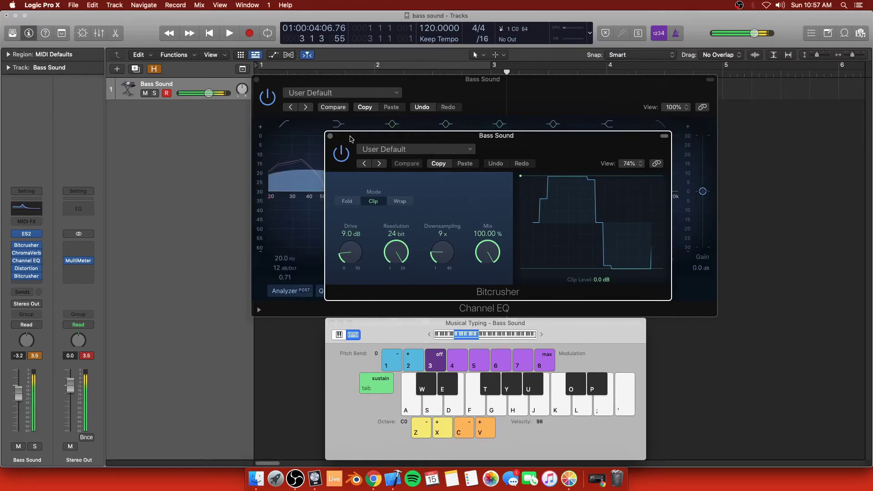
pyautogui.moveTo(496, 135); pyautogui.dragTo(654, 122)
# Step: Steepen the Channel EQ's 20 Hz low-cut slope and audition it with a test note
pyautogui.click(260, 256)
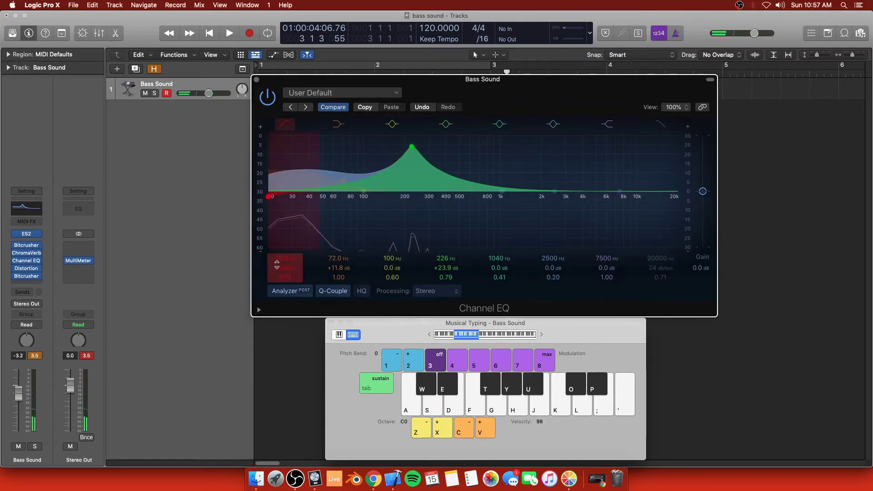
pyautogui.moveTo(284, 268)
pyautogui.mouseDown()
pyautogui.moveTo(285, 250)
pyautogui.moveTo(282, 268)
pyautogui.mouseUp()
pyautogui.press('a')
pyautogui.press('a')
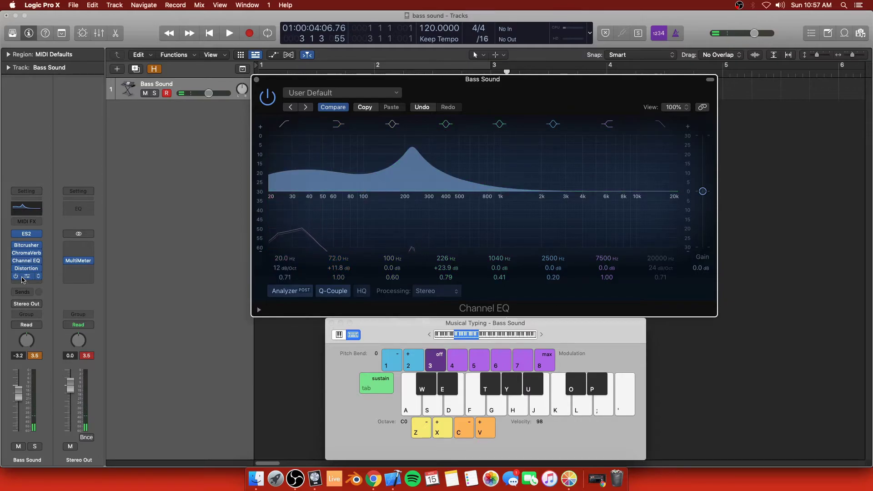
# Step: In the Bitcrusher, audition a lower Mix, then undo it back to 100%
pyautogui.click(26, 276)
pyautogui.moveTo(648, 235); pyautogui.dragTo(657, 249)
pyautogui.press('a')
pyautogui.press('a')
pyautogui.press('a')
pyautogui.press('a')
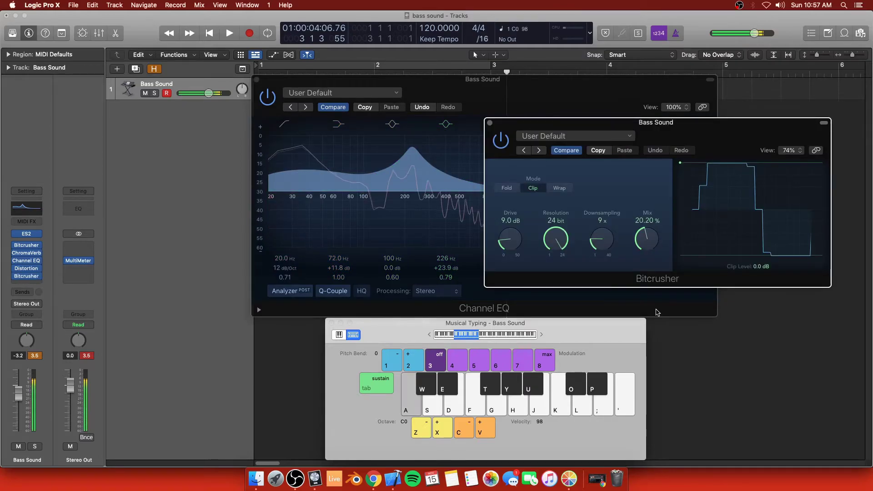
pyautogui.press('super+z')
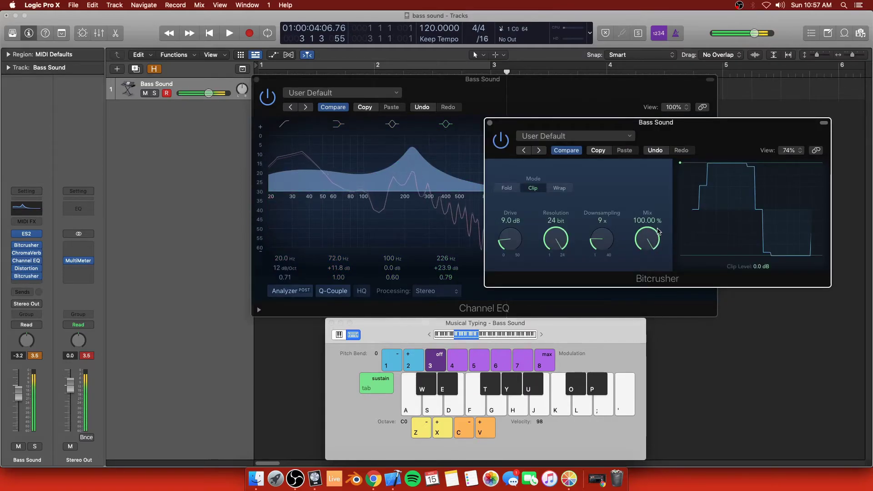
pyautogui.press('a')
# Step: Audition higher Bitcrusher downsampling, revert it to 9x, and bring up ChromaVerb
pyautogui.press('a')
pyautogui.moveTo(603, 245)
pyautogui.mouseDown()
pyautogui.moveTo(614, 148)
pyautogui.moveTo(610, 232)
pyautogui.mouseUp()
pyautogui.press('a')
pyautogui.press('a')
pyautogui.press('a')
pyautogui.press('a')
pyautogui.press('a')
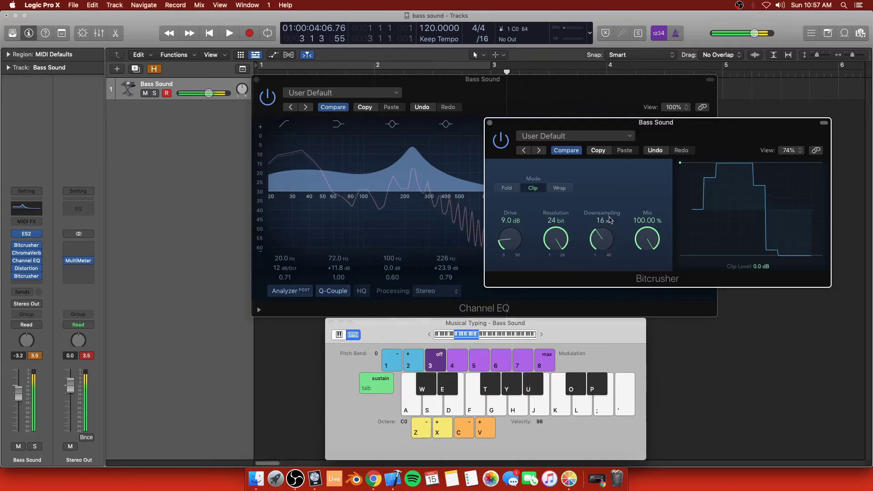
pyautogui.press('a')
pyautogui.press('super+z')
pyautogui.press('a')
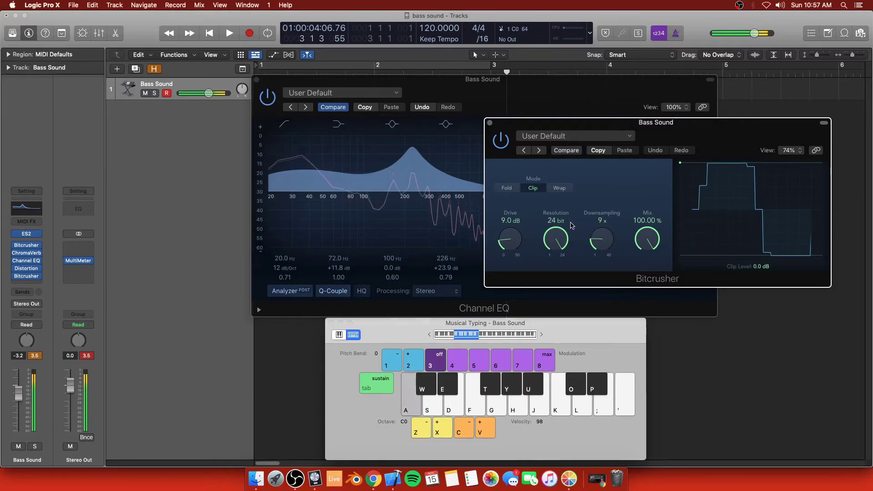
pyautogui.press('a')
pyautogui.press('a')
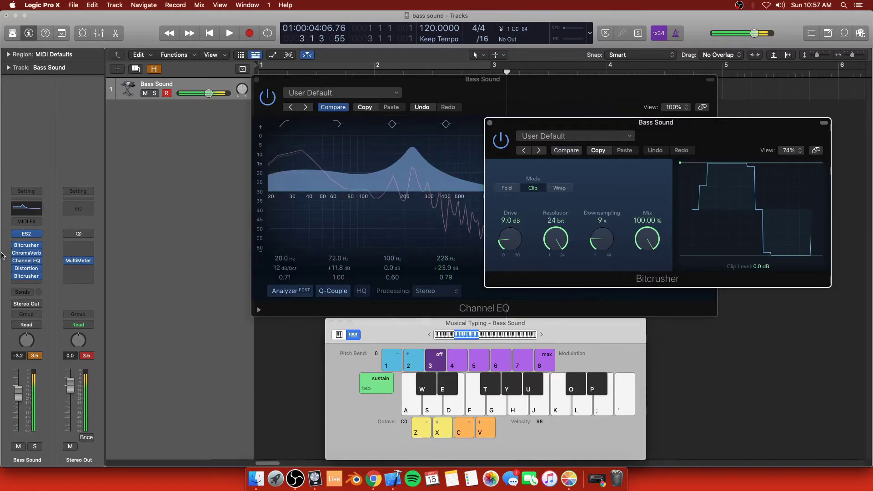
pyautogui.click(27, 253)
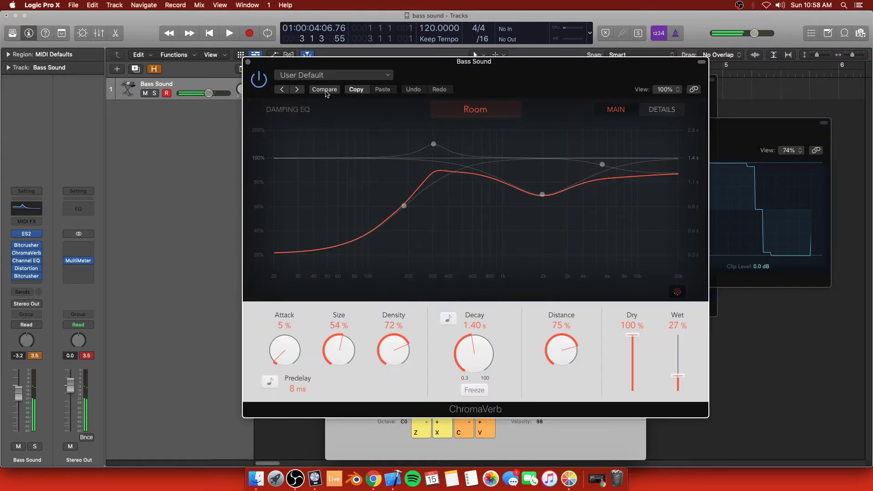
# Step: Close the ChromaVerb, Bitcrusher and Channel EQ plug-in windows
pyautogui.click(248, 62)
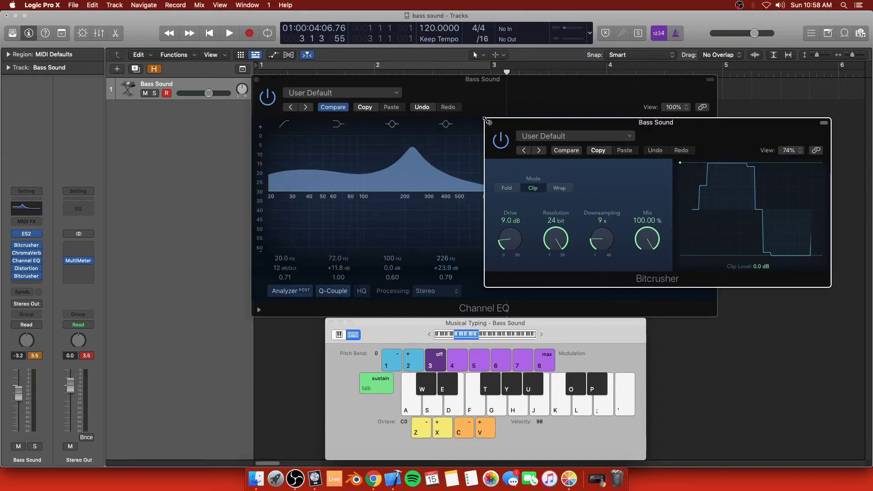
pyautogui.click(490, 123)
pyautogui.click(257, 80)
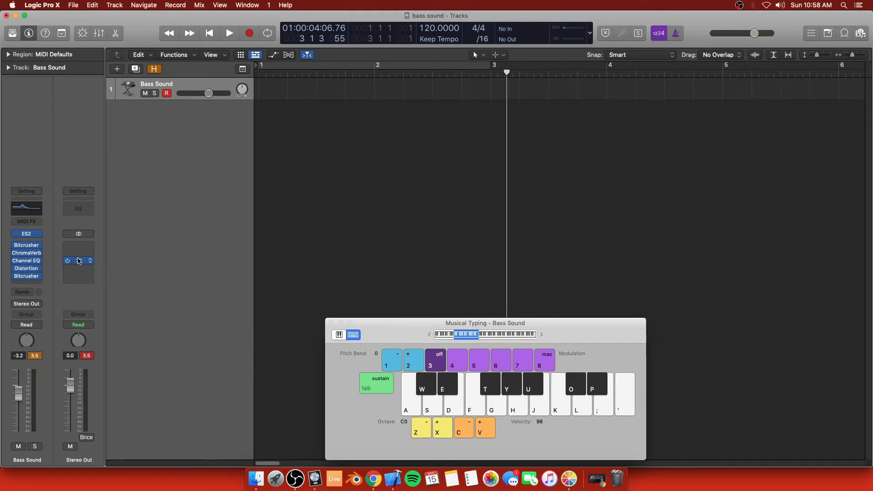
# Step: Move the Stereo Out MultiMeter above the keyboard, watch its goniometer during notes, then open ES2
pyautogui.click(78, 261)
pyautogui.moveTo(492, 127); pyautogui.dragTo(520, 30)
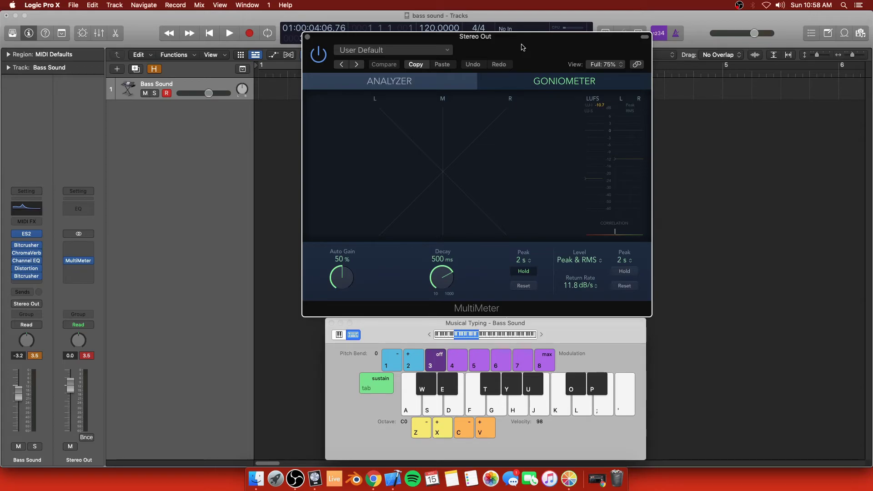
pyautogui.press('a')
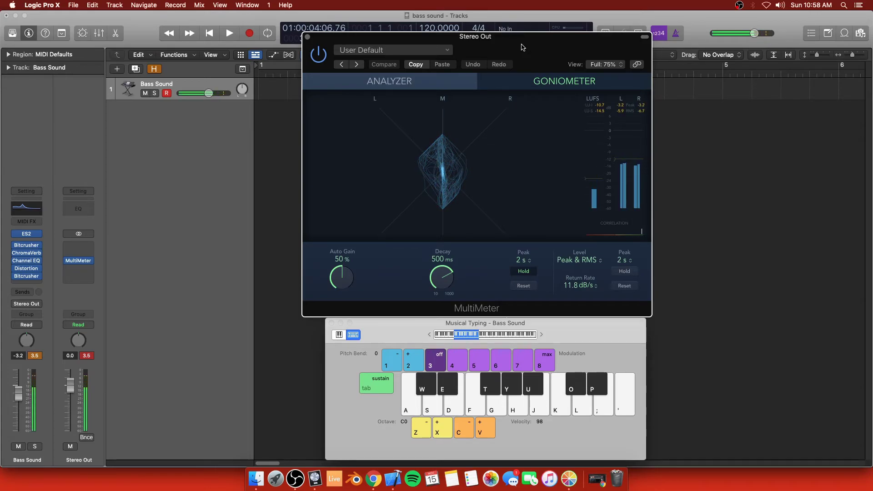
pyautogui.press('a')
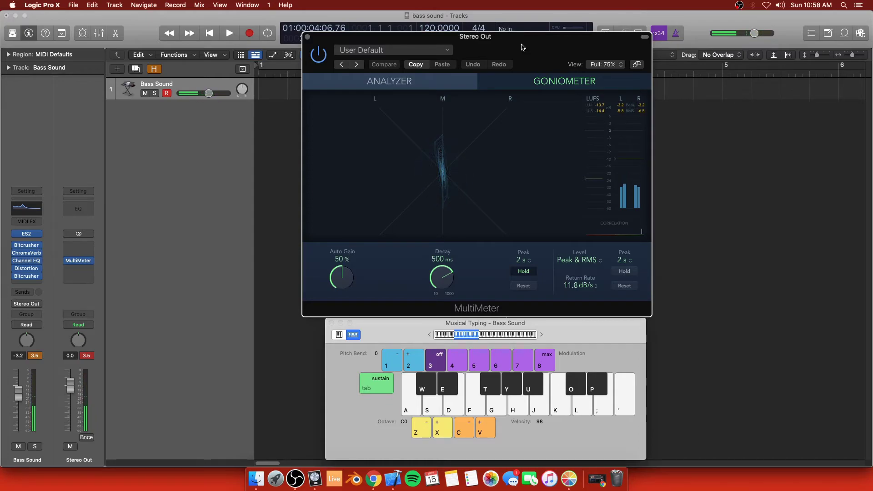
pyautogui.press('a')
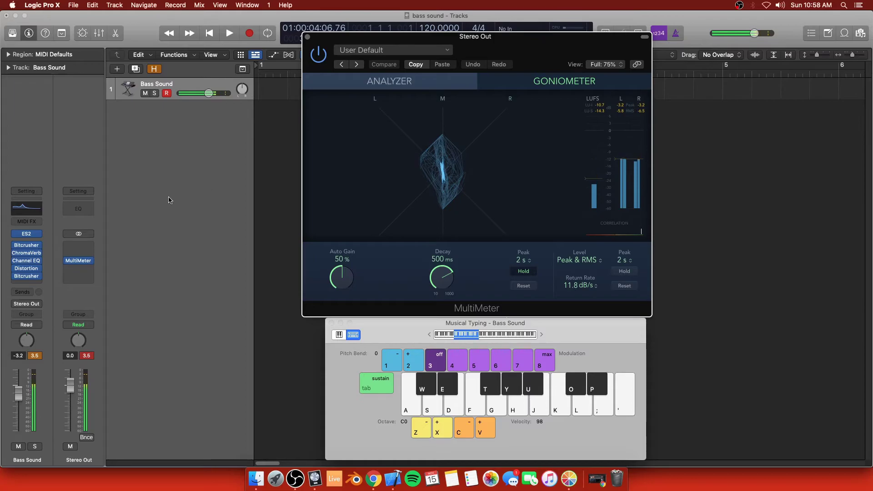
pyautogui.click(26, 233)
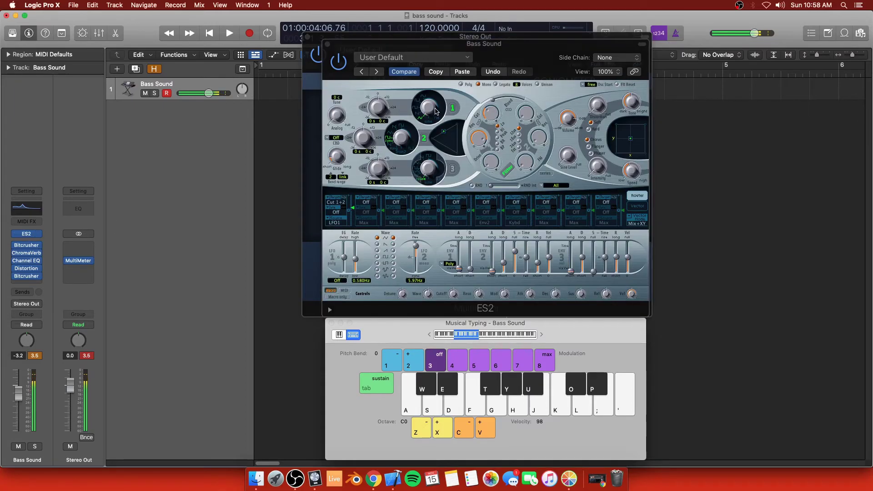
# Step: Audition ES2 oscillator 1 as a square wave instead of sine, then close the ES2
pyautogui.press('a')
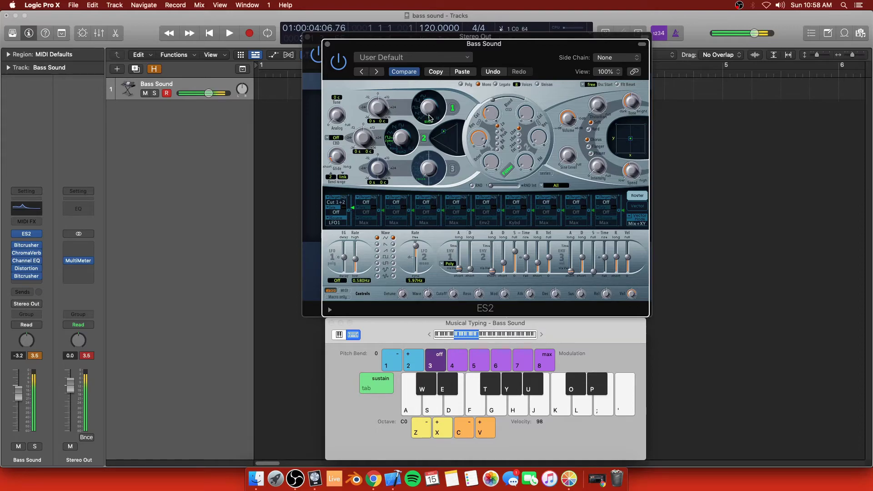
pyautogui.press('a')
pyautogui.moveTo(417, 110)
pyautogui.mouseDown()
pyautogui.moveTo(412, 96)
pyautogui.moveTo(419, 110)
pyautogui.mouseUp()
pyautogui.press('a')
pyautogui.press('a')
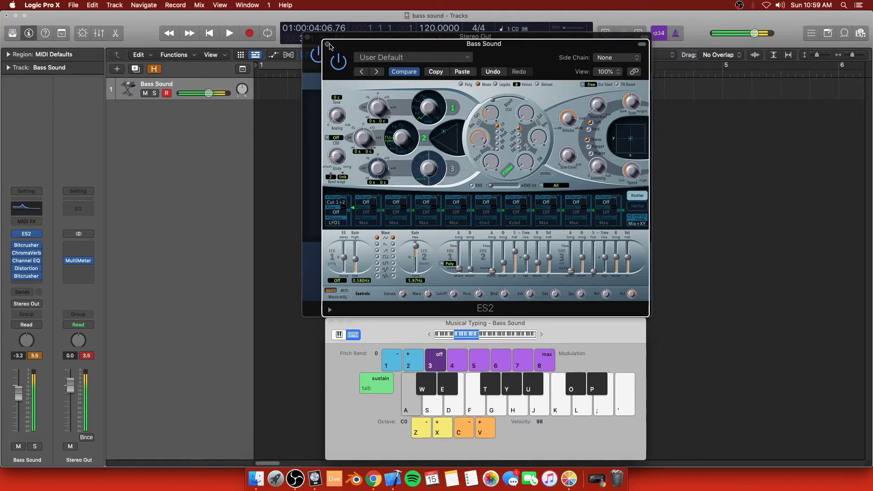
pyautogui.click(328, 44)
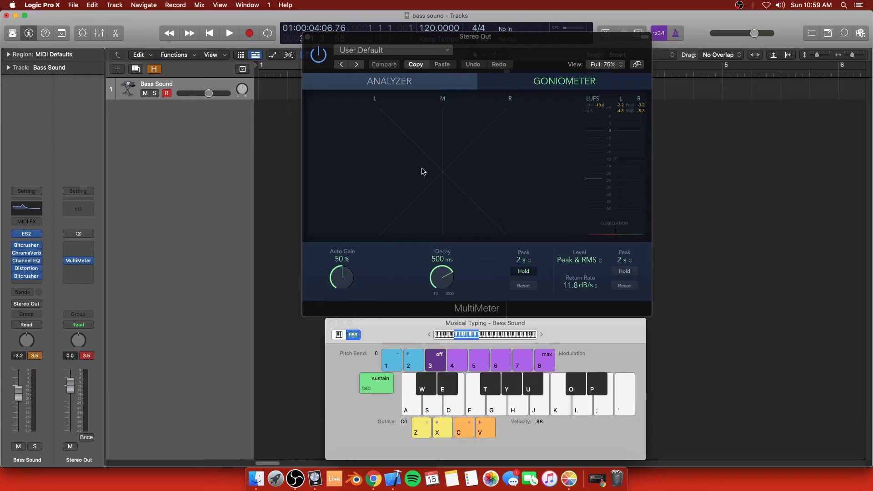
pyautogui.press('super+Tab')
pyautogui.press('super+Tab')
pyautogui.press('super+Tab')
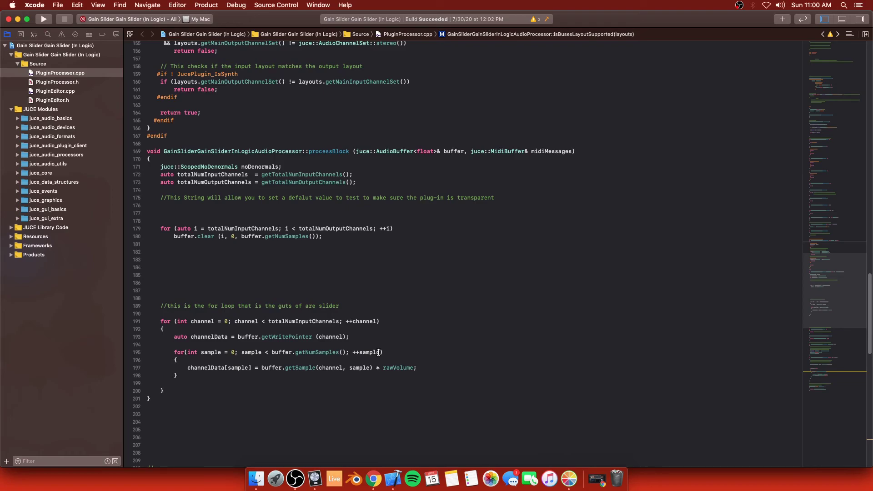
pyautogui.click(315, 479)
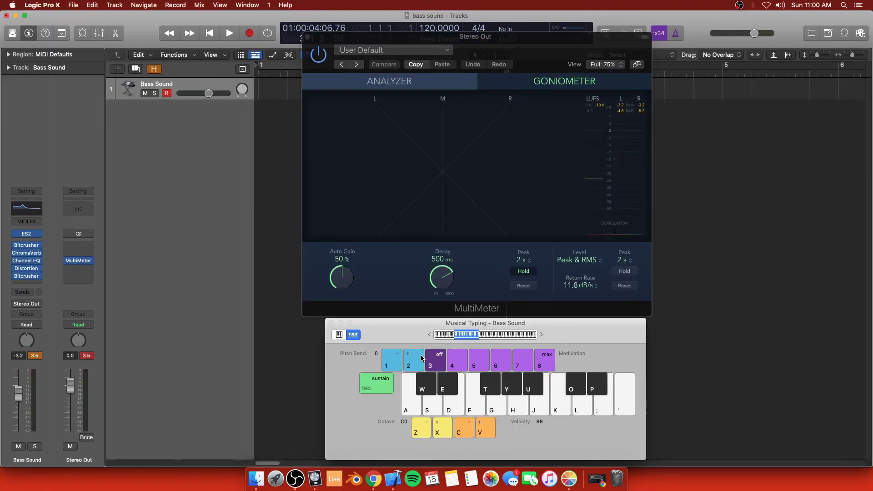
pyautogui.press('a')
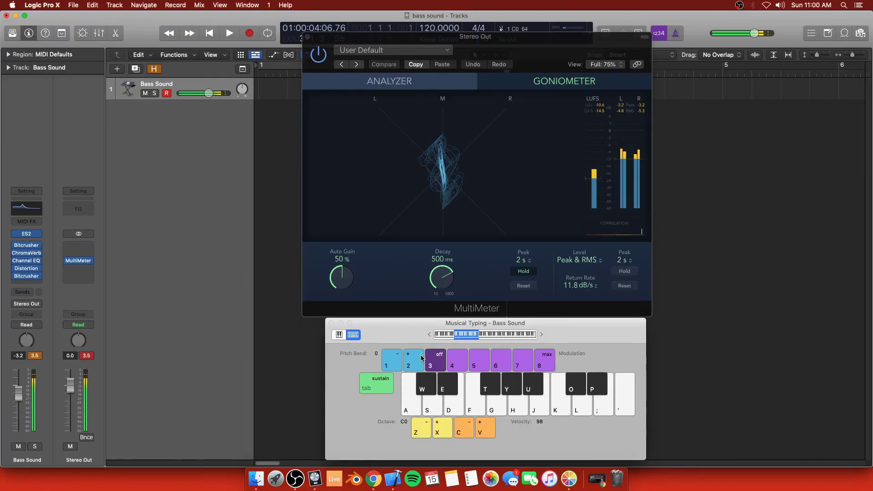
pyautogui.press('a')
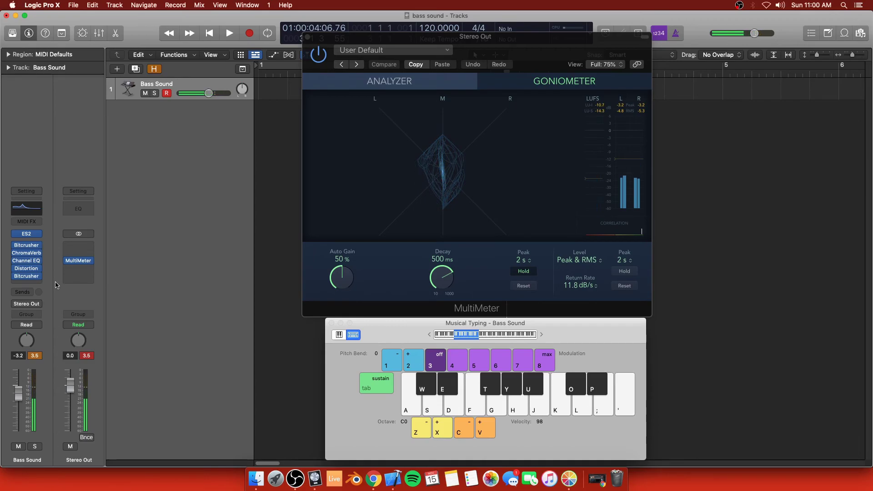
pyautogui.moveTo(27, 255)
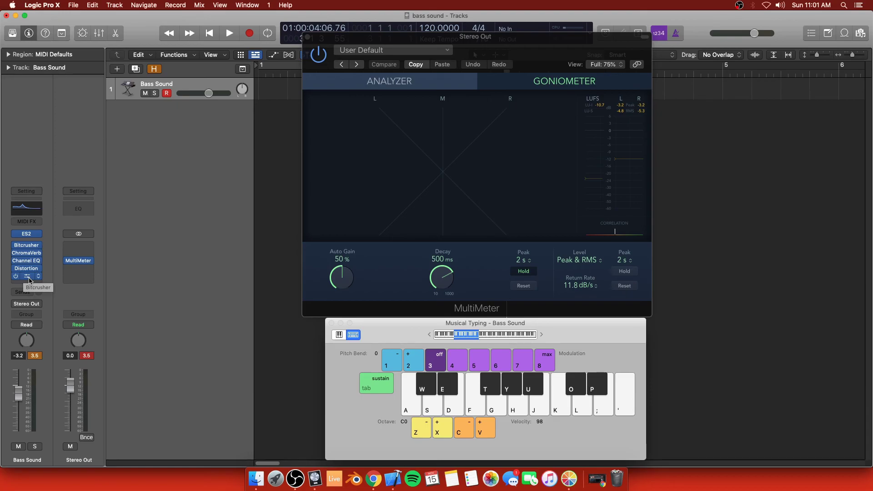
pyautogui.moveTo(28, 281); pyautogui.dragTo(29, 281)
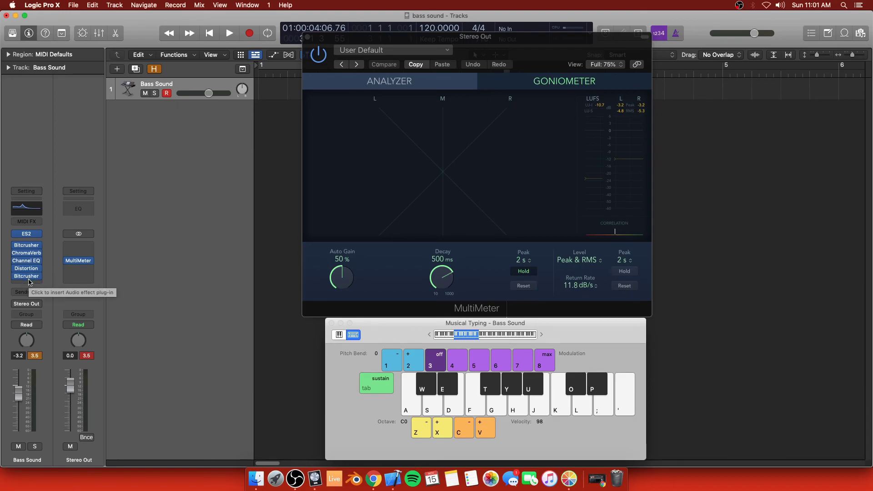
pyautogui.press('a')
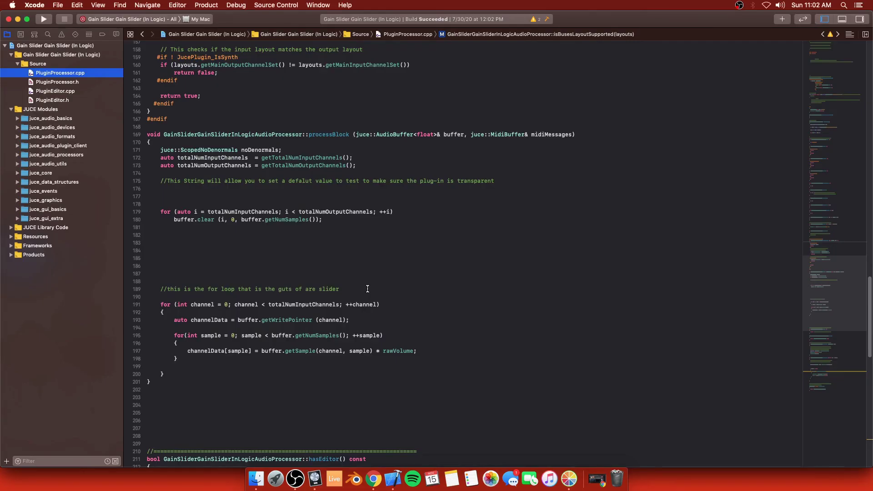
pyautogui.click(315, 479)
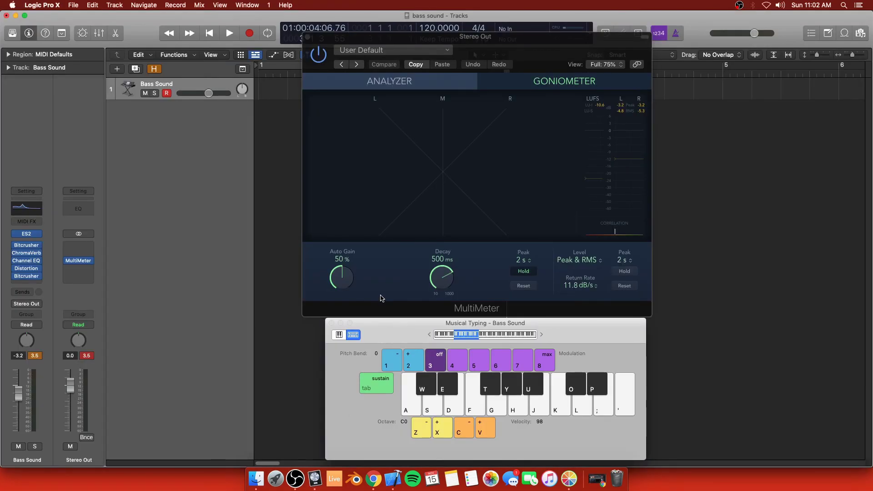